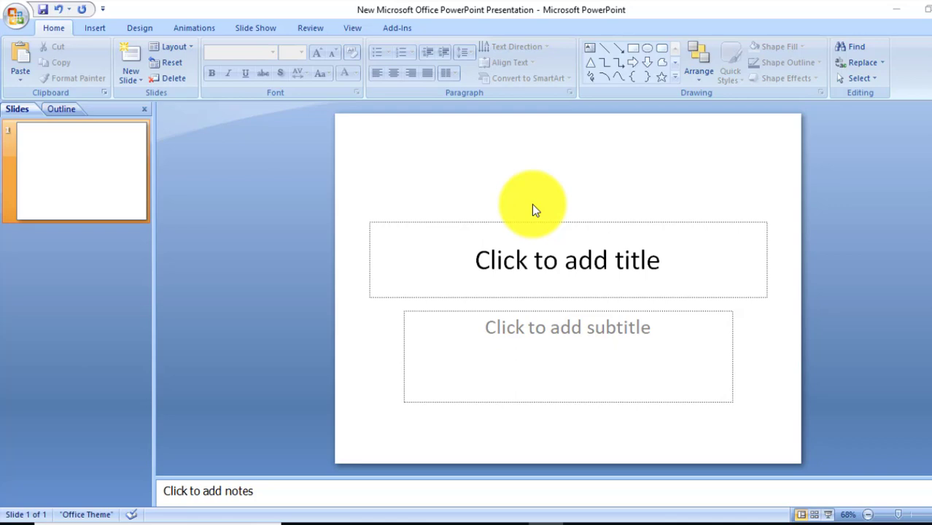
Enter 'Akashdeep Foundation' in the first slide's title placeholder.
click(594, 254)
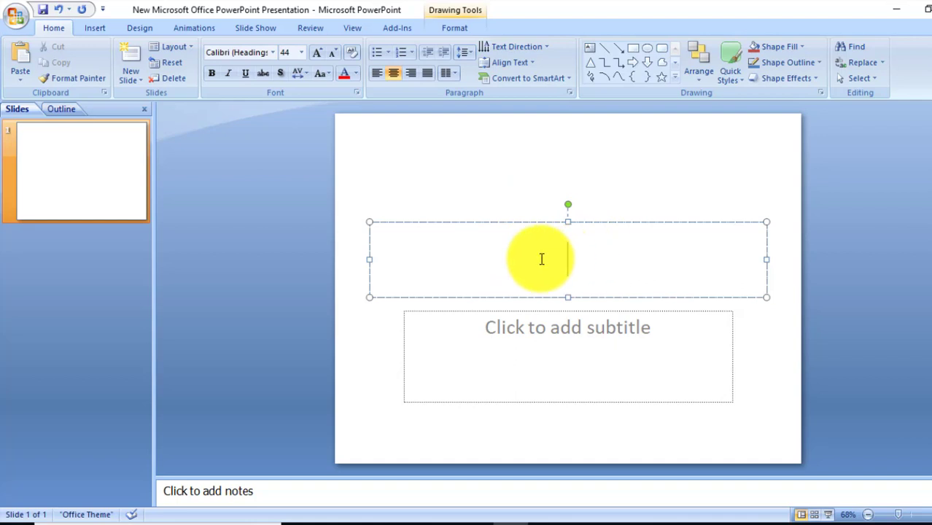
text(Akash)
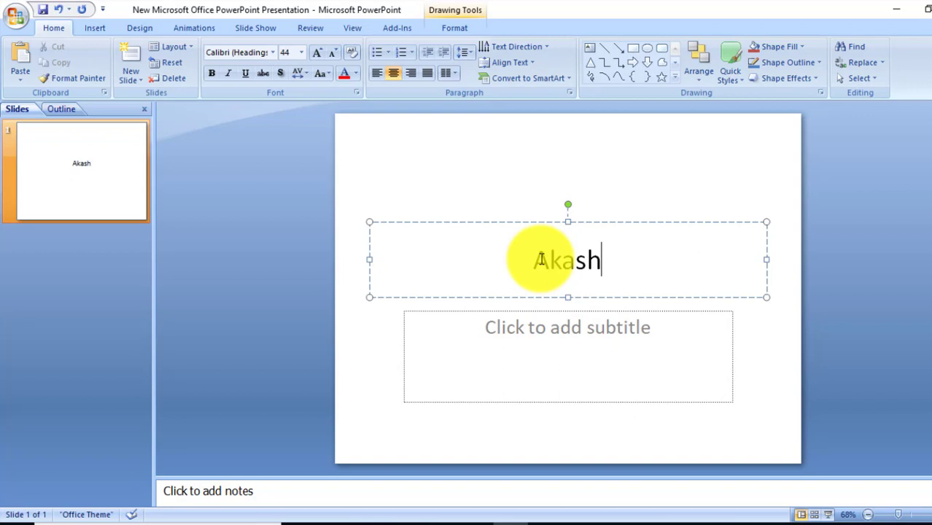
text(dee)
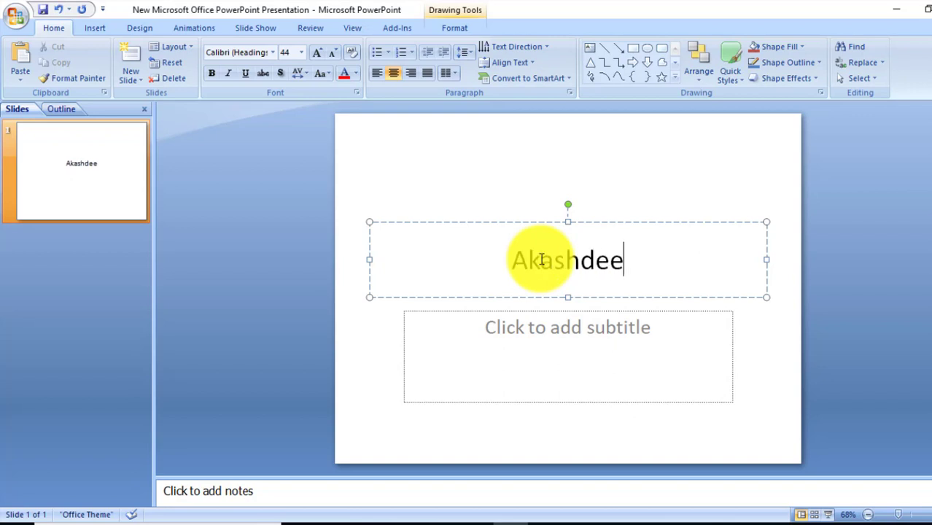
text(p Fo)
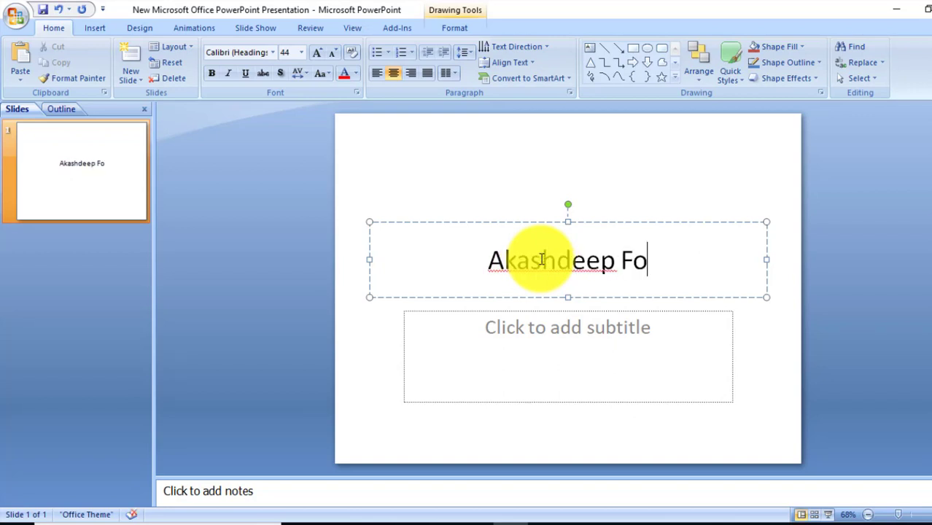
text(undatio)
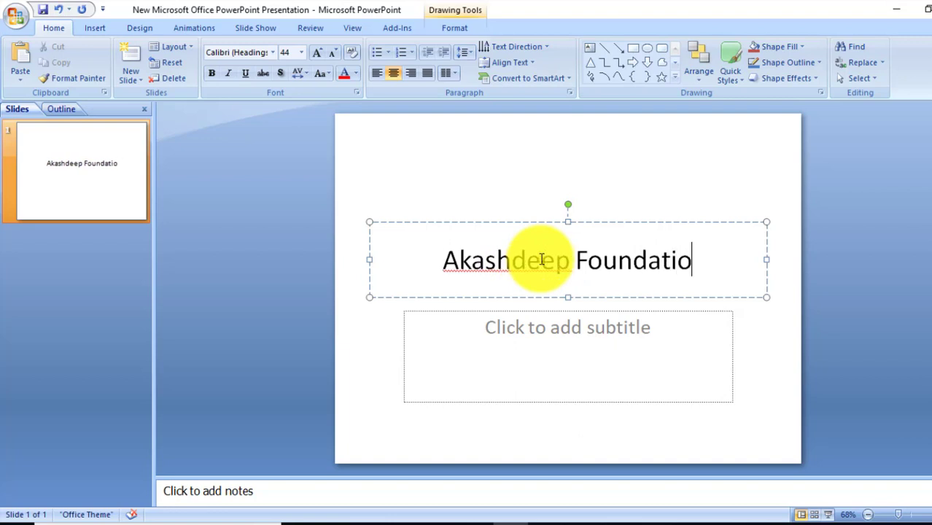
text(n)
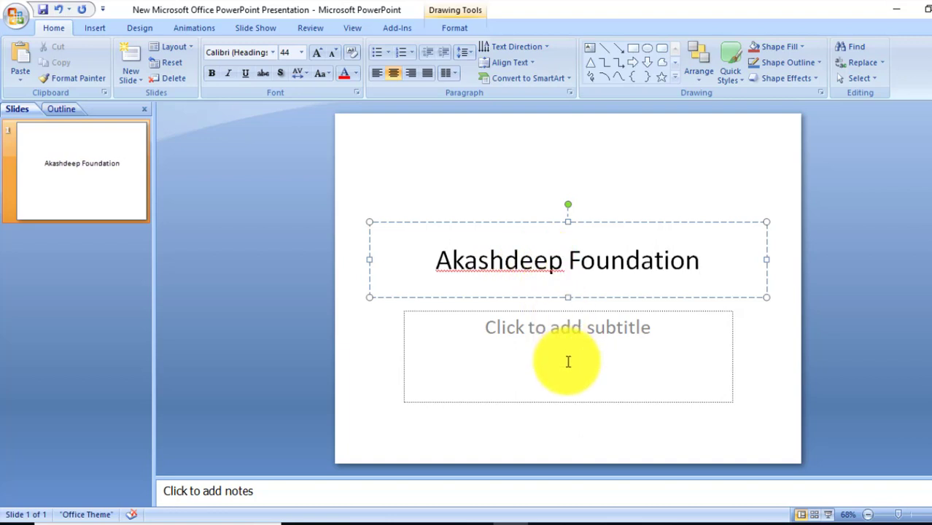
Type 'MS Power Point course' into the subtitle placeholder and deselect it.
click(568, 350)
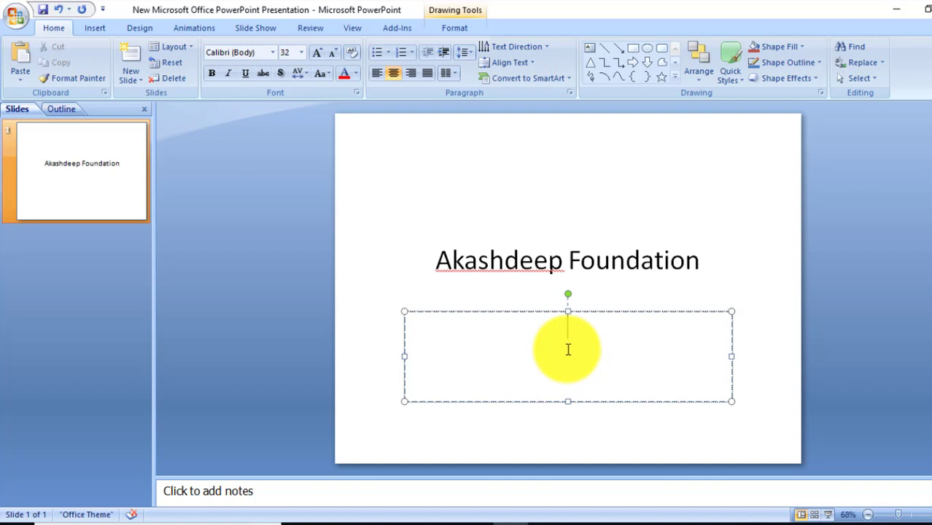
text(M)
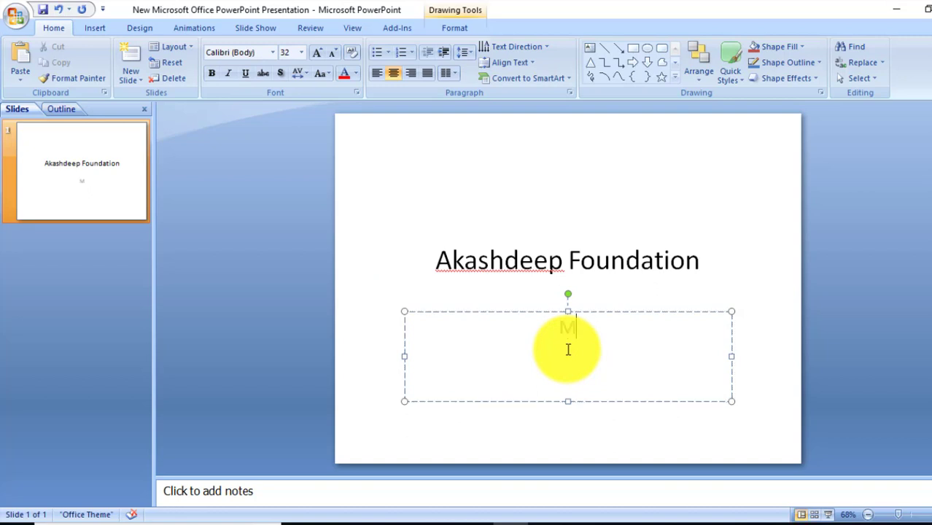
text(S P)
text(ower )
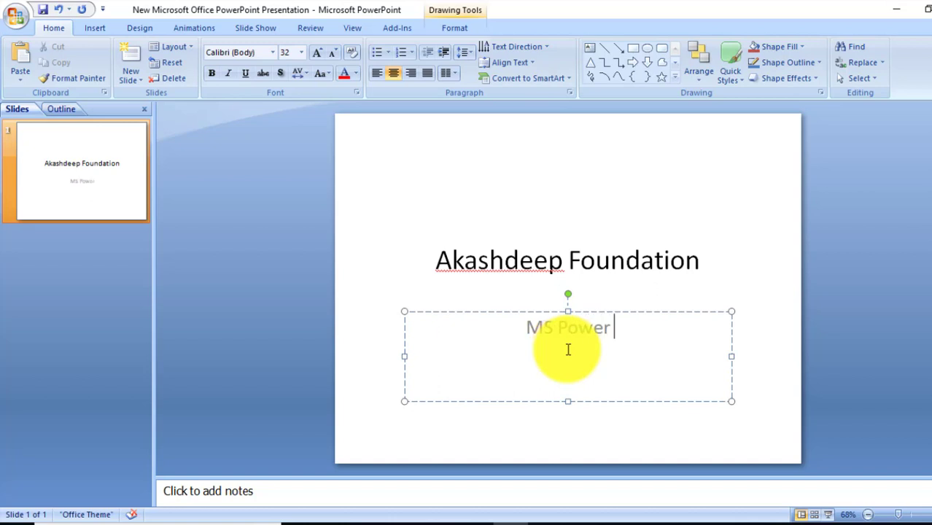
text(Poi)
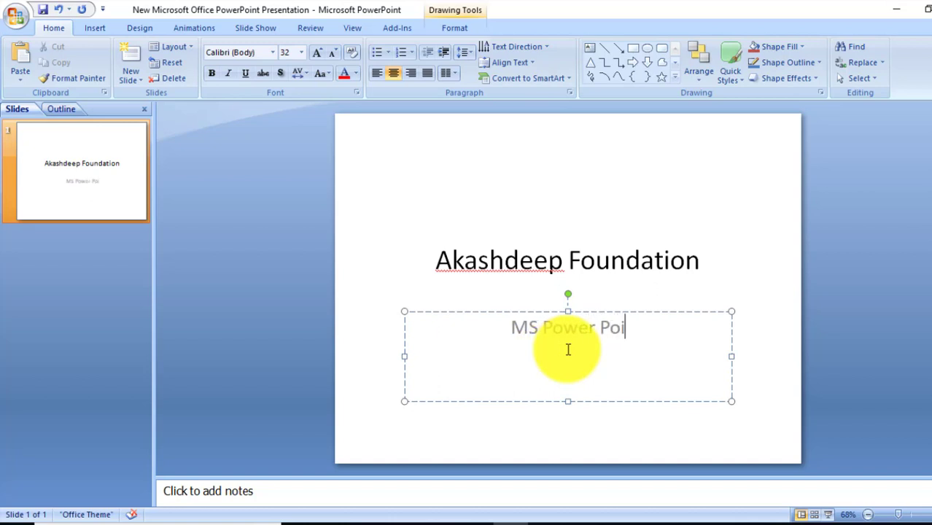
text(nt co)
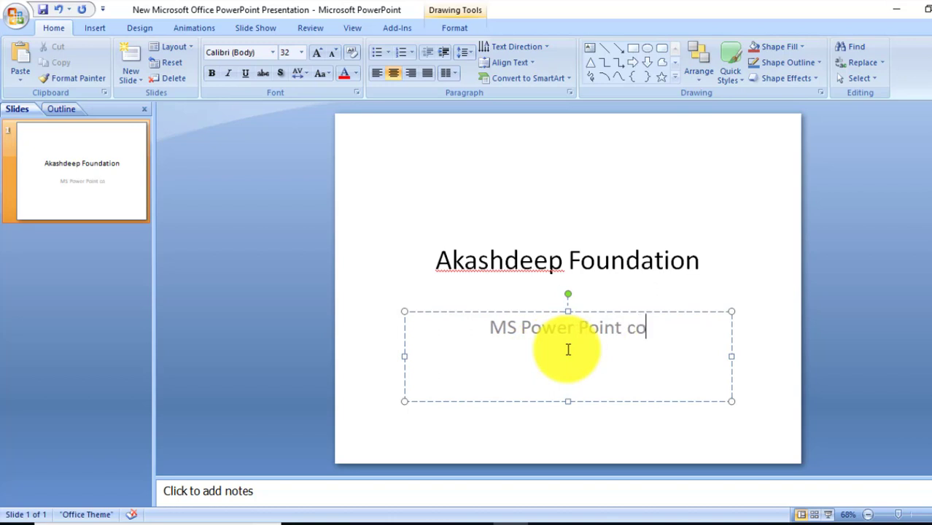
text(urse)
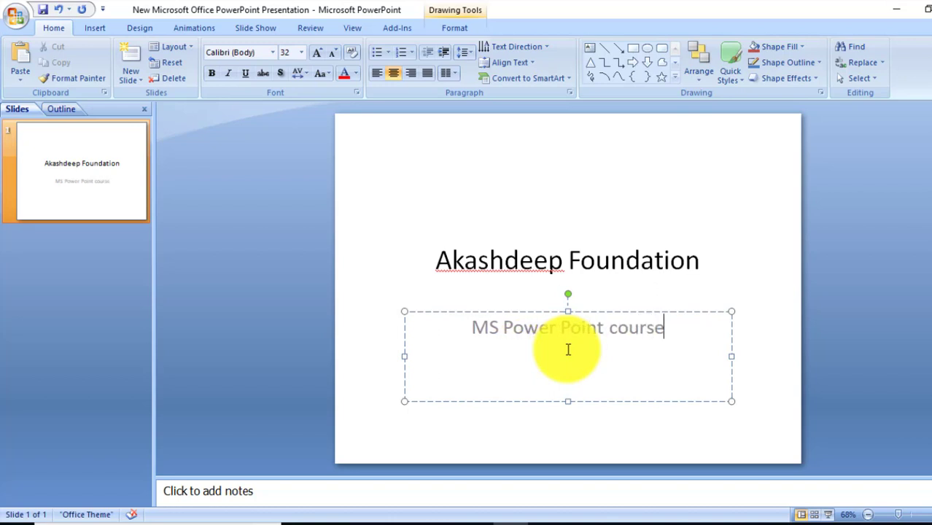
click(400, 186)
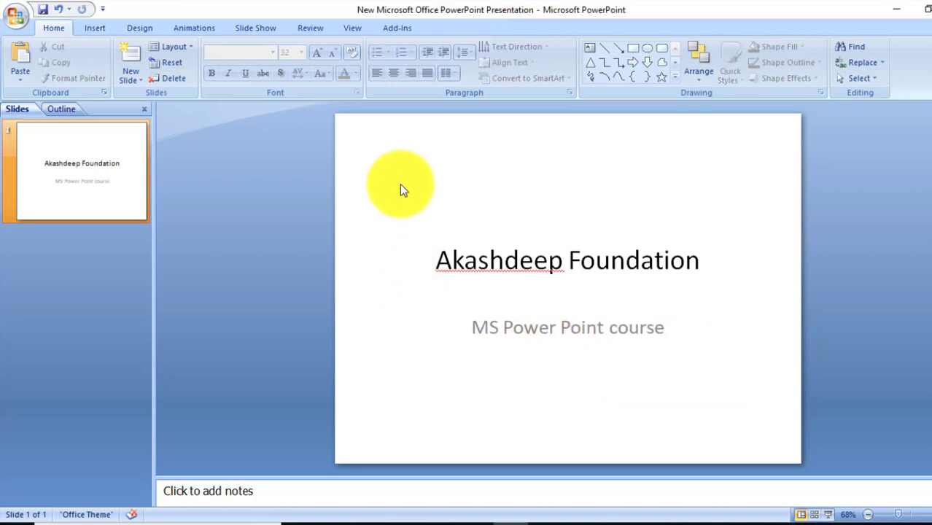
Preview the Equity, Civic, Aspect and Apex themes, then apply Concourse to the slide.
click(143, 30)
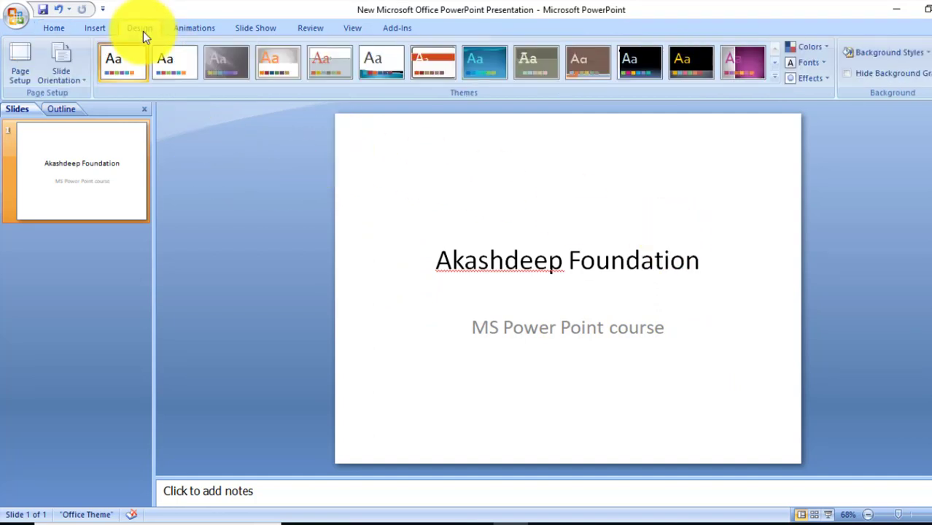
click(427, 73)
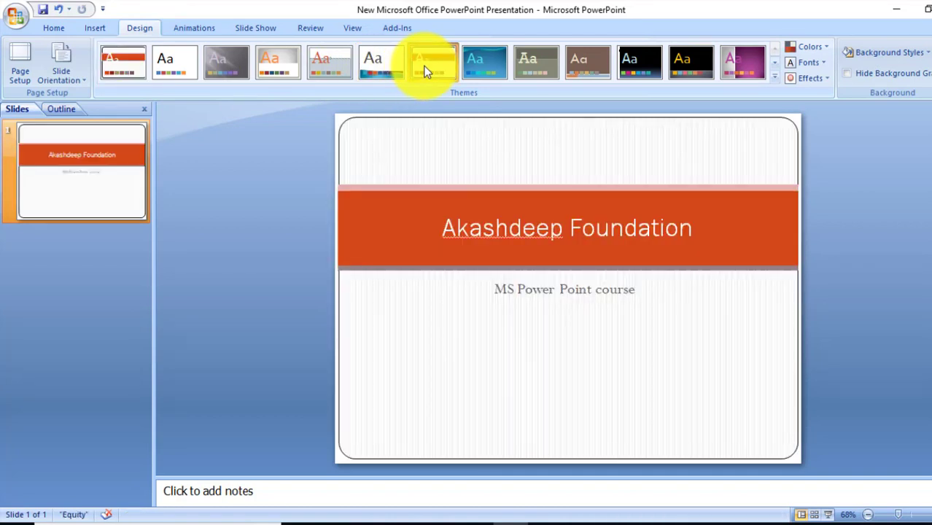
click(325, 73)
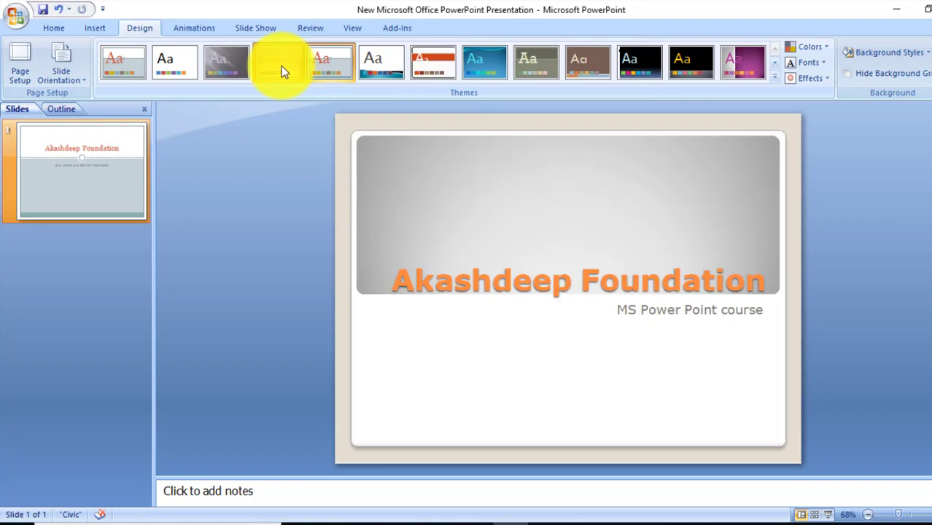
click(281, 67)
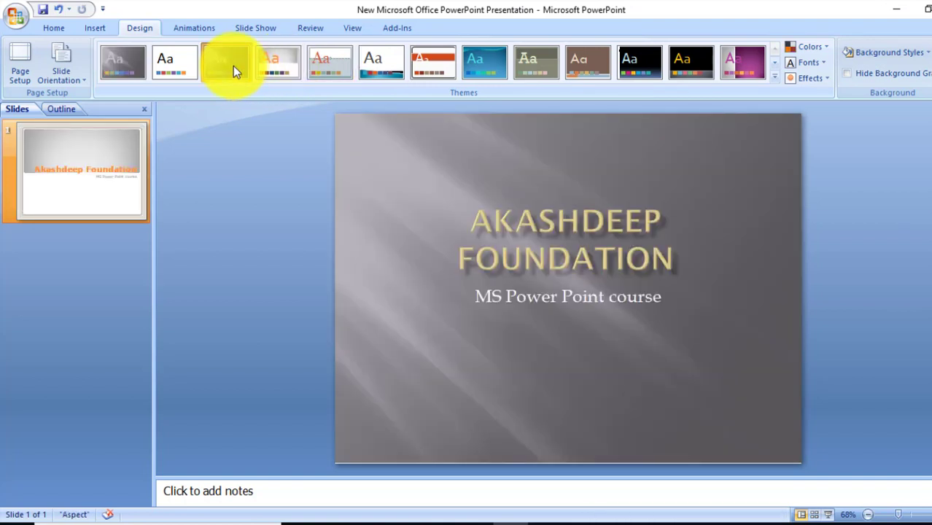
click(233, 65)
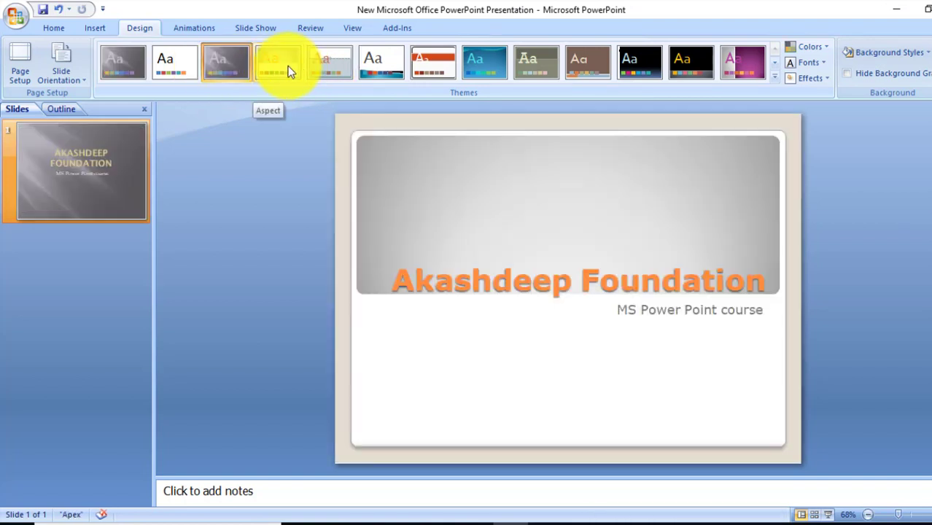
click(287, 66)
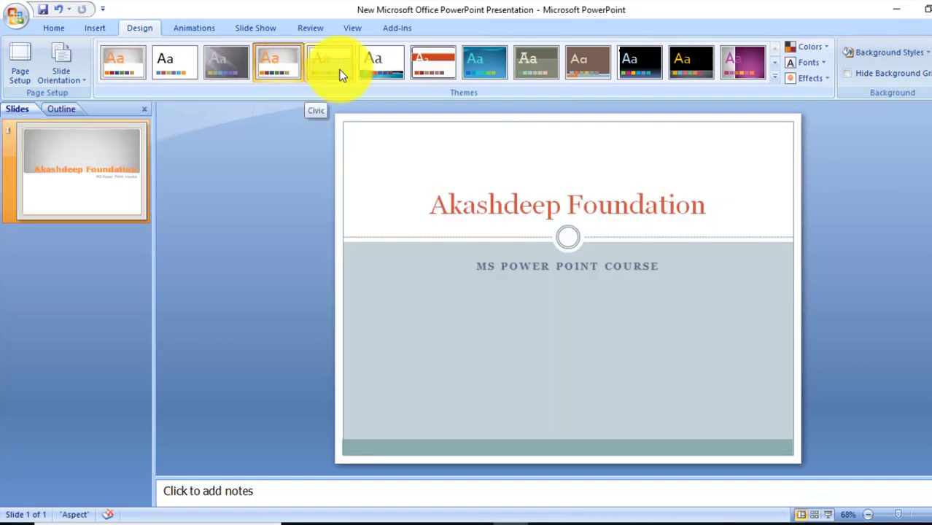
click(370, 71)
click(495, 273)
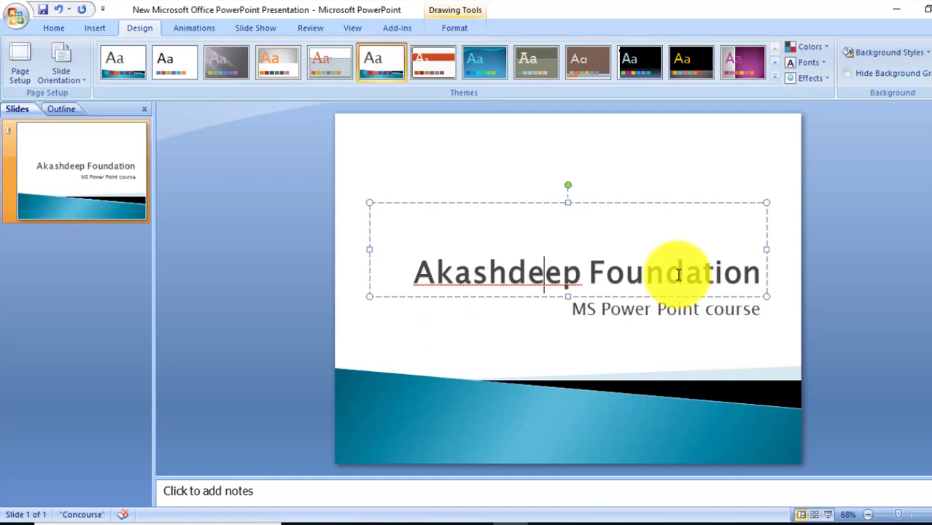
click(651, 191)
Change the 'Akashdeep Foundation' title font to Times New Roman.
click(556, 274)
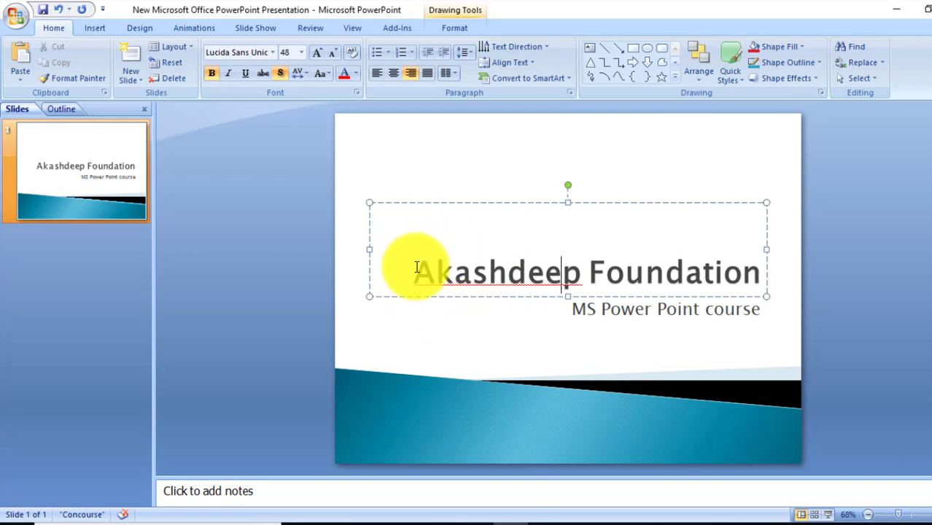
drag(416, 269, 762, 272)
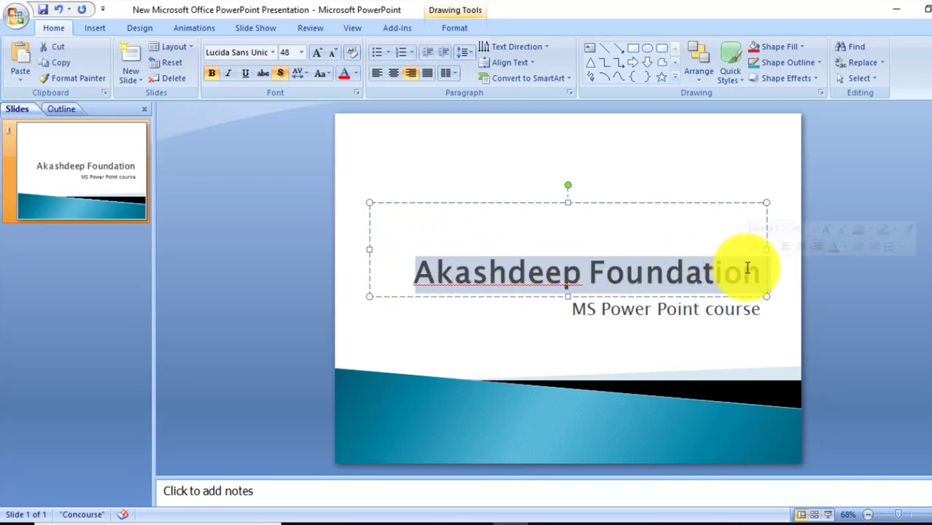
click(270, 55)
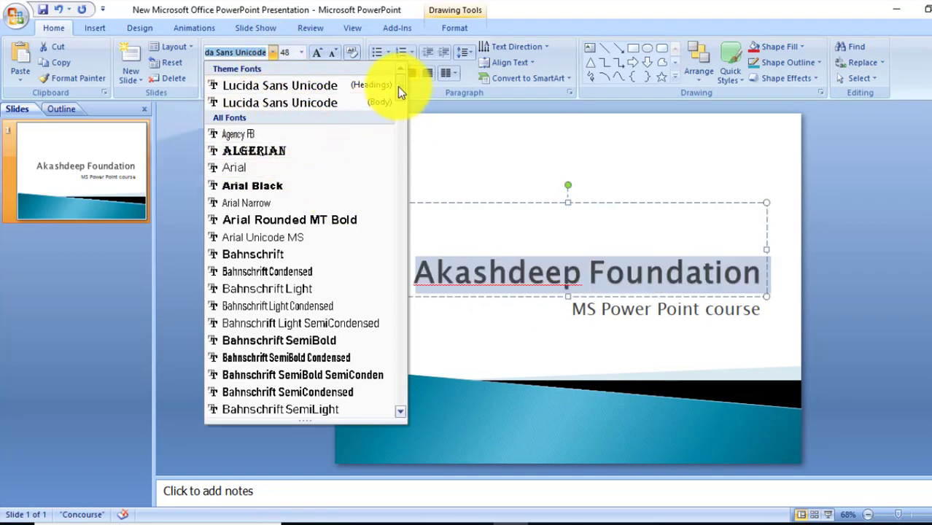
mouse_move(398, 86)
mouse_down()
mouse_move(409, 149)
mouse_move(300, 367)
mouse_up()
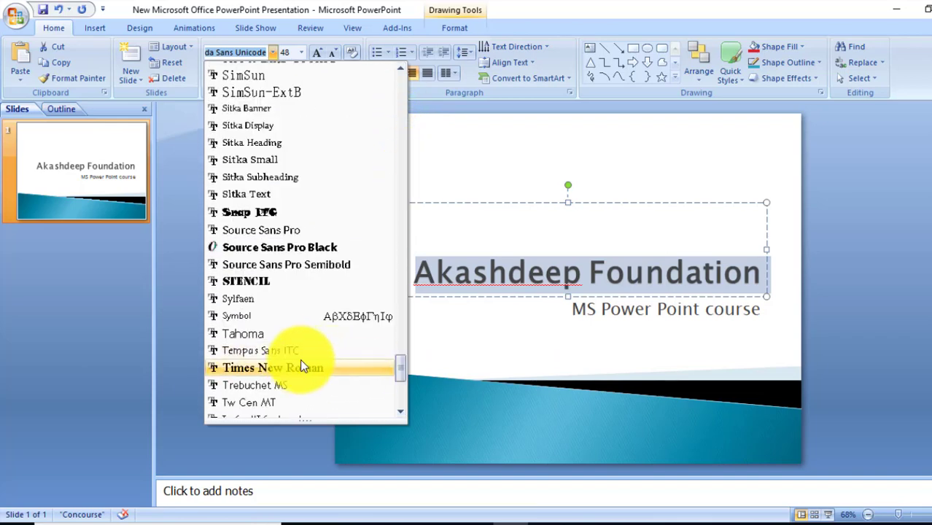
click(301, 367)
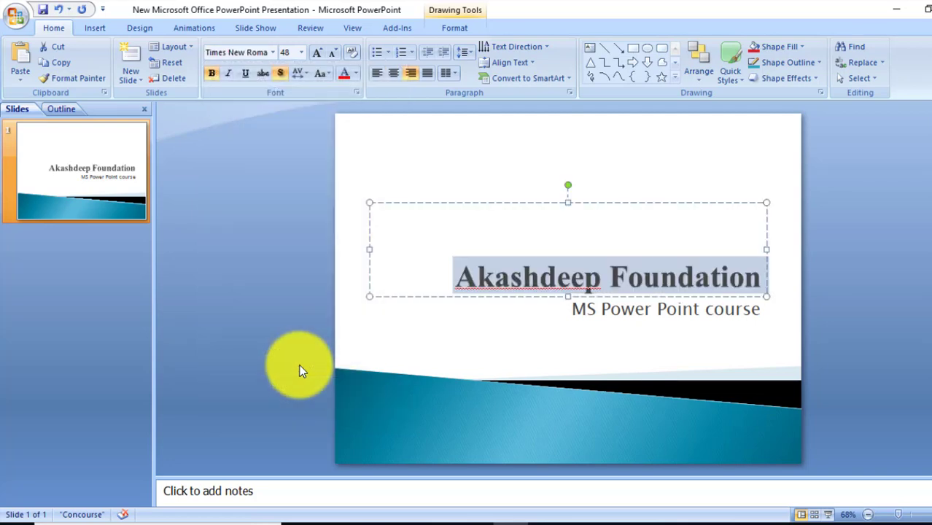
click(608, 292)
Set the subtitle 'MS Power Point course' in Times New Roman to match the title.
click(588, 312)
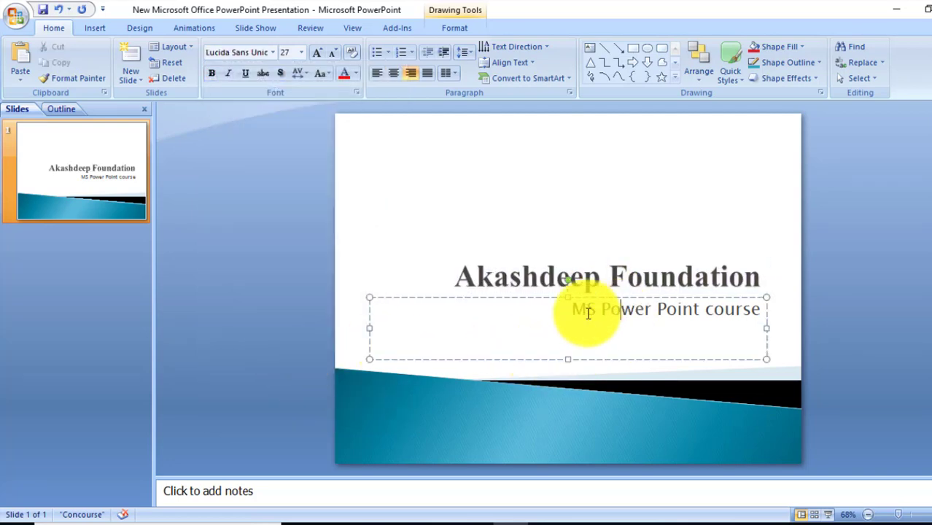
drag(572, 309, 751, 312)
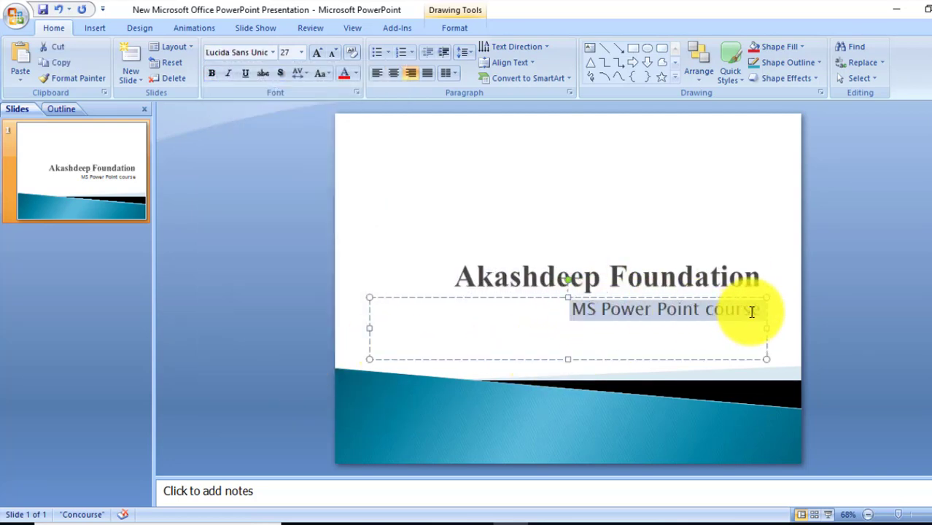
click(272, 49)
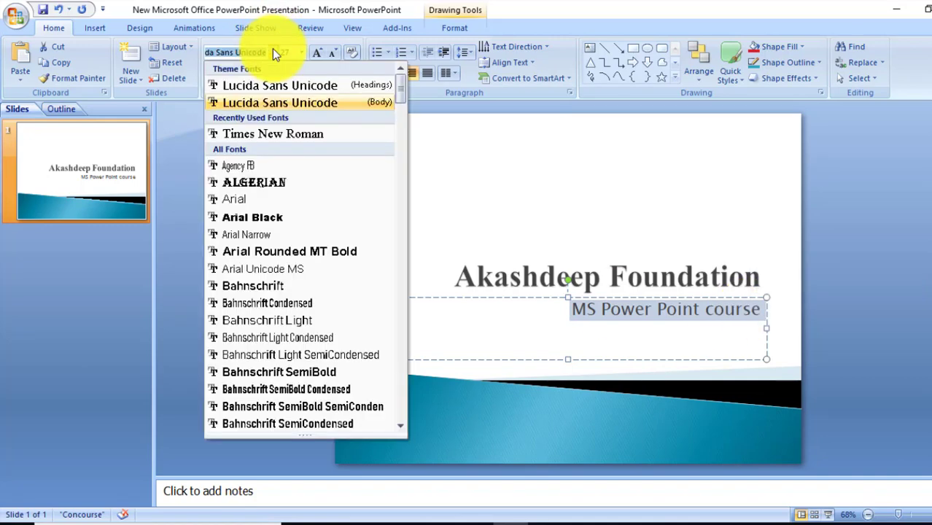
click(299, 133)
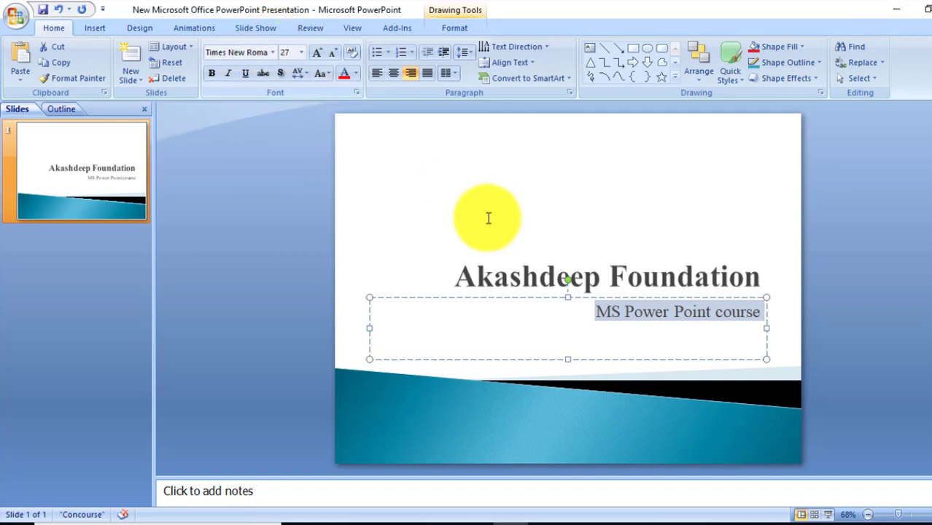
Enlarge the title text in two Grow Font steps to 60 pt.
click(484, 282)
drag(445, 277, 752, 251)
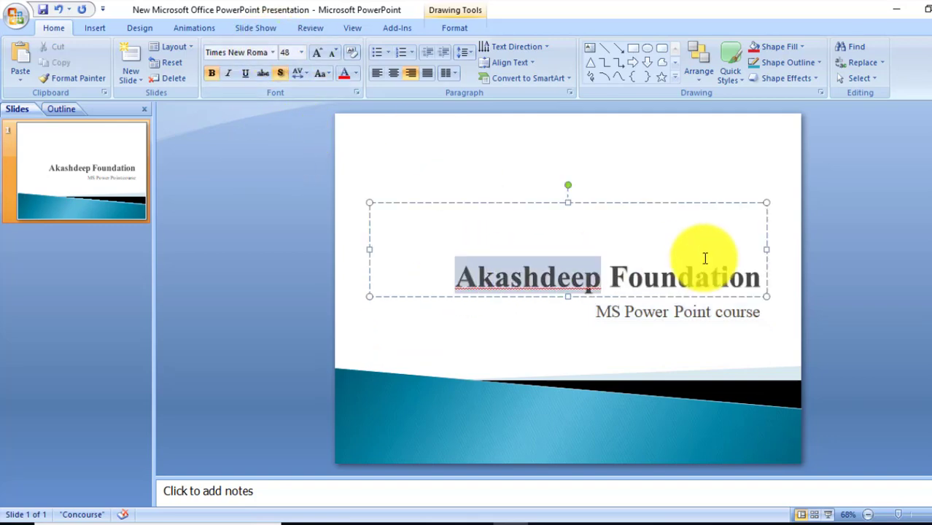
click(317, 52)
click(316, 52)
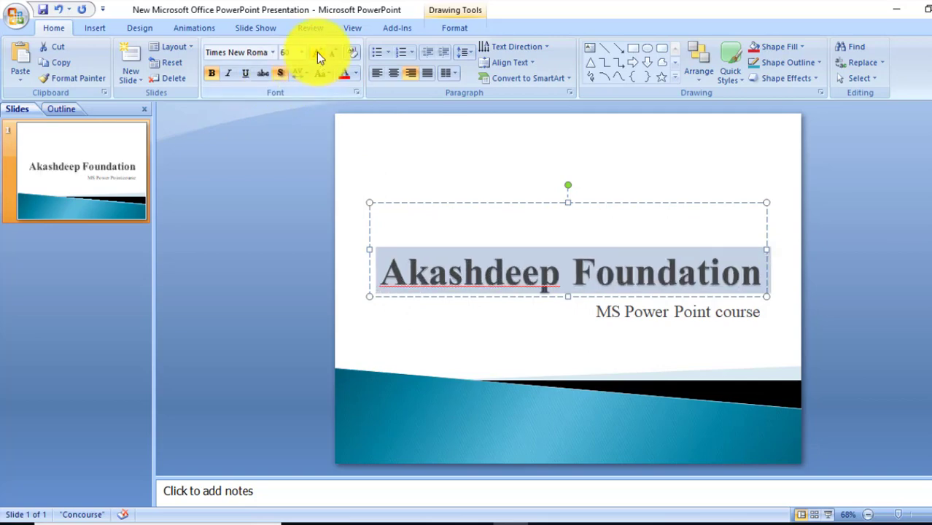
Grow the subtitle font three steps, from 27 pt to 36 pt.
click(604, 311)
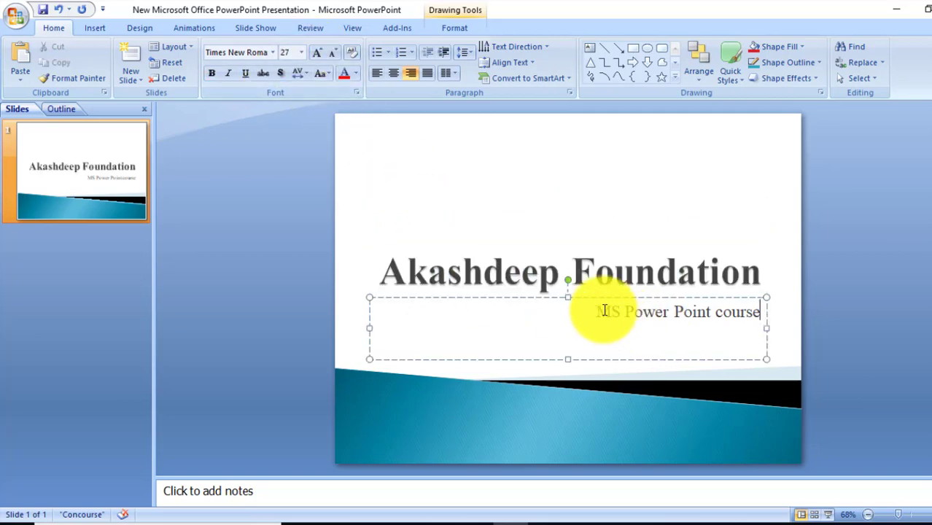
click(599, 309)
drag(598, 313, 766, 321)
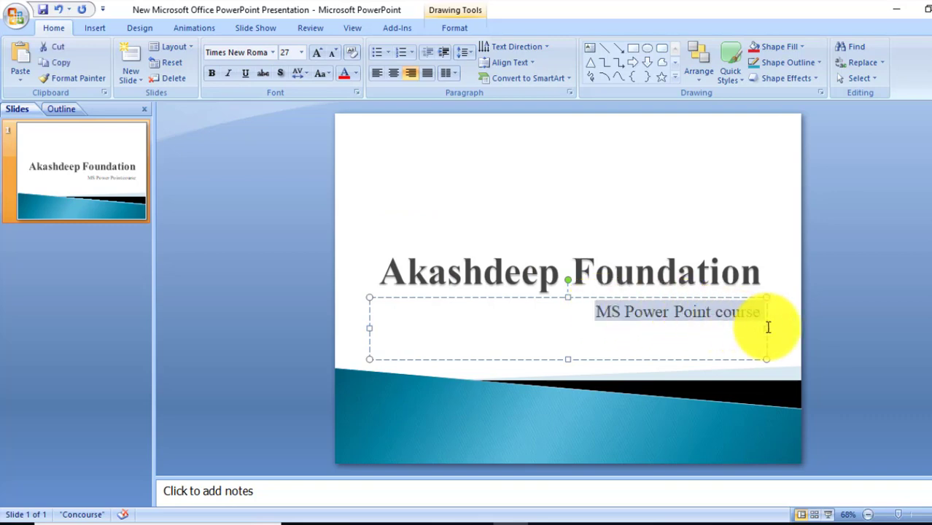
click(318, 52)
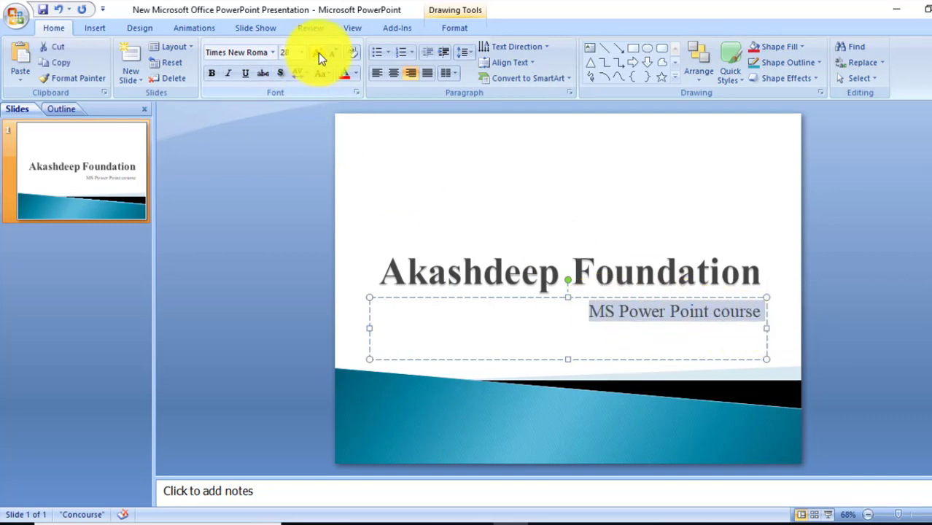
click(317, 52)
click(318, 52)
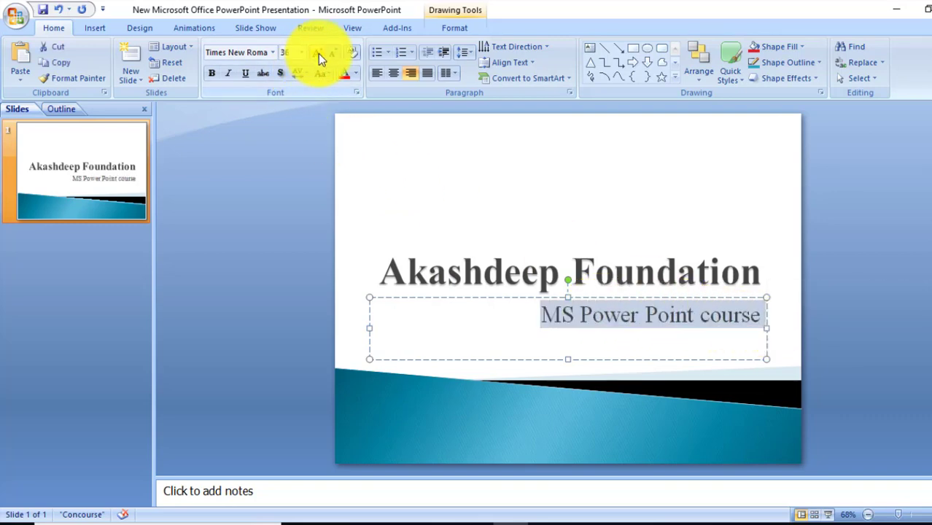
click(505, 332)
click(416, 271)
click(379, 271)
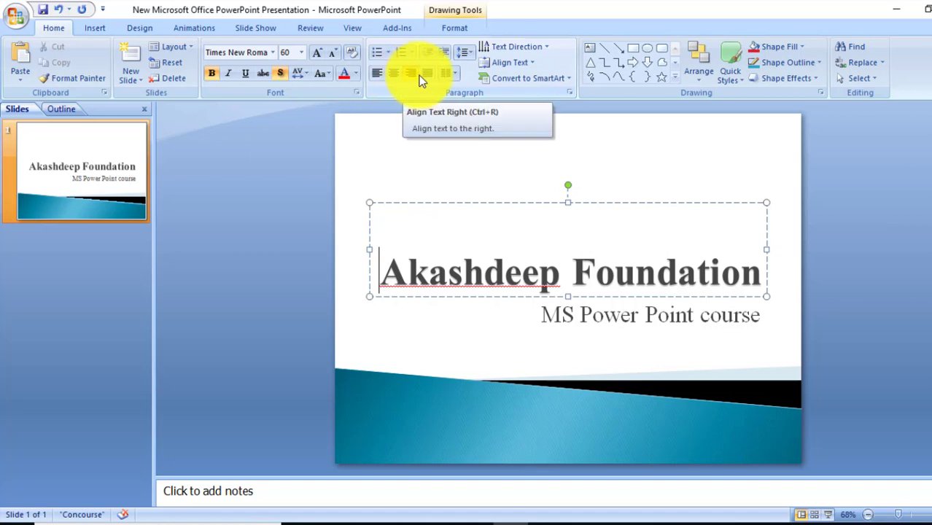
Center-align the title and the subtitle 'MS Power Point course'.
click(380, 76)
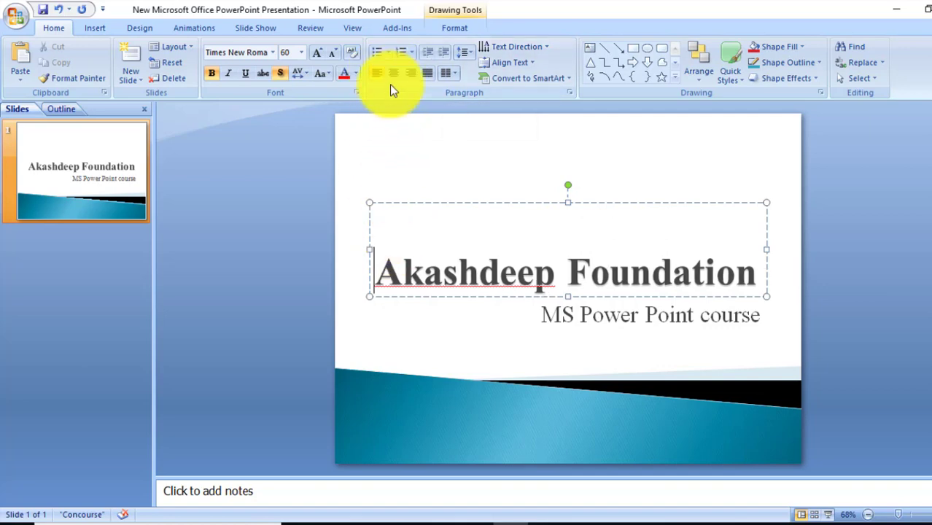
click(394, 73)
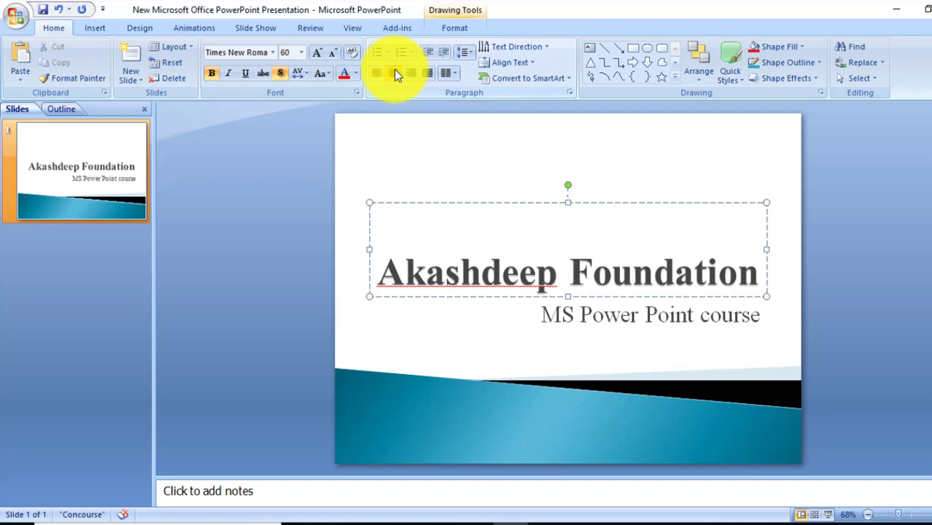
click(623, 321)
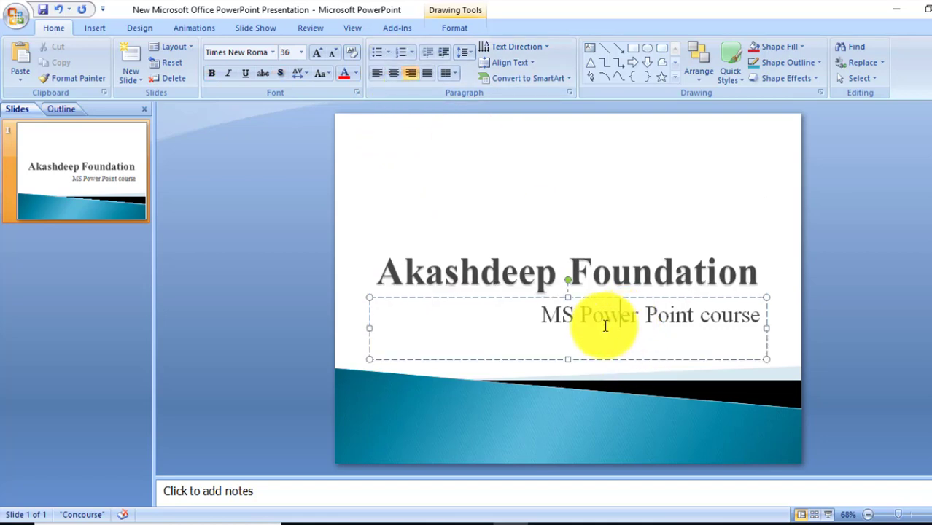
drag(541, 315, 736, 314)
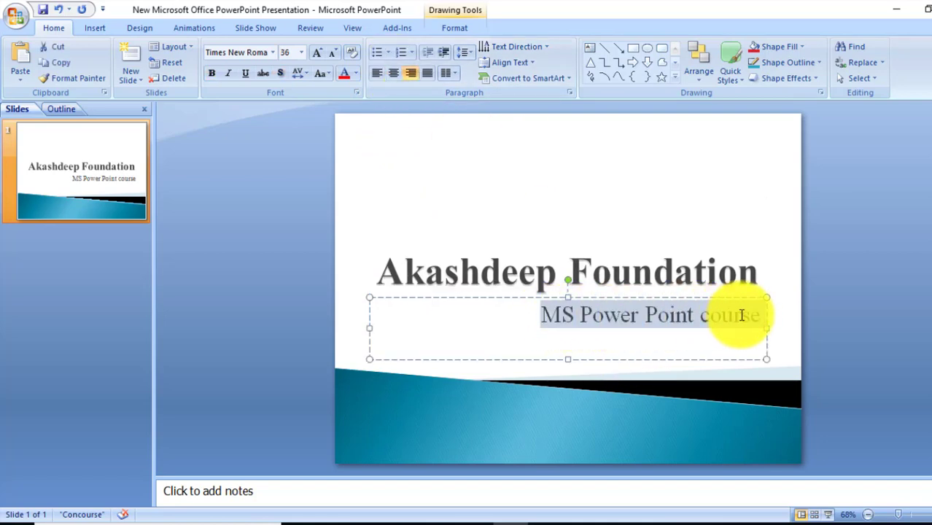
click(411, 73)
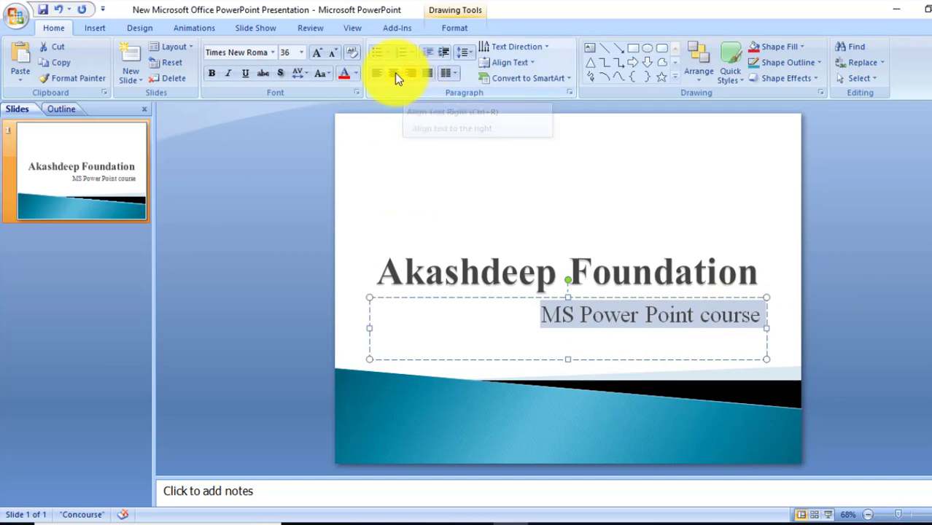
click(392, 73)
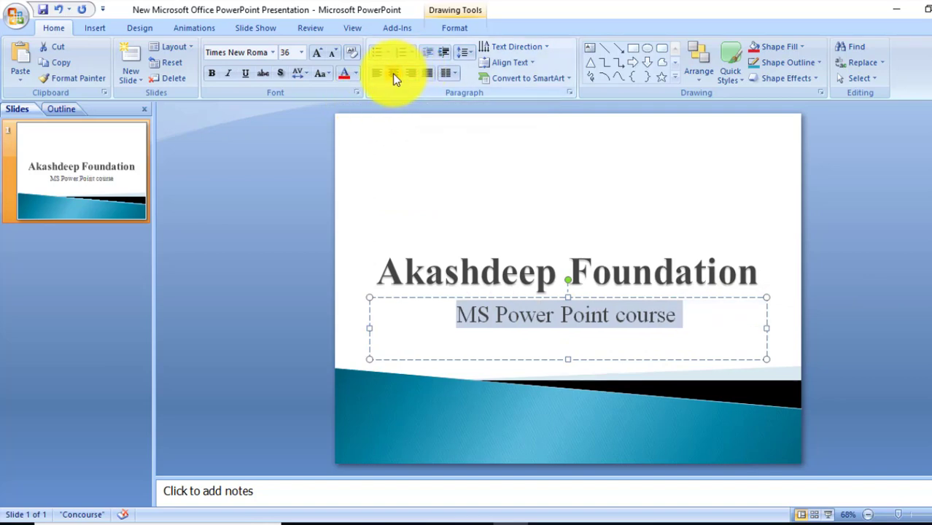
click(371, 78)
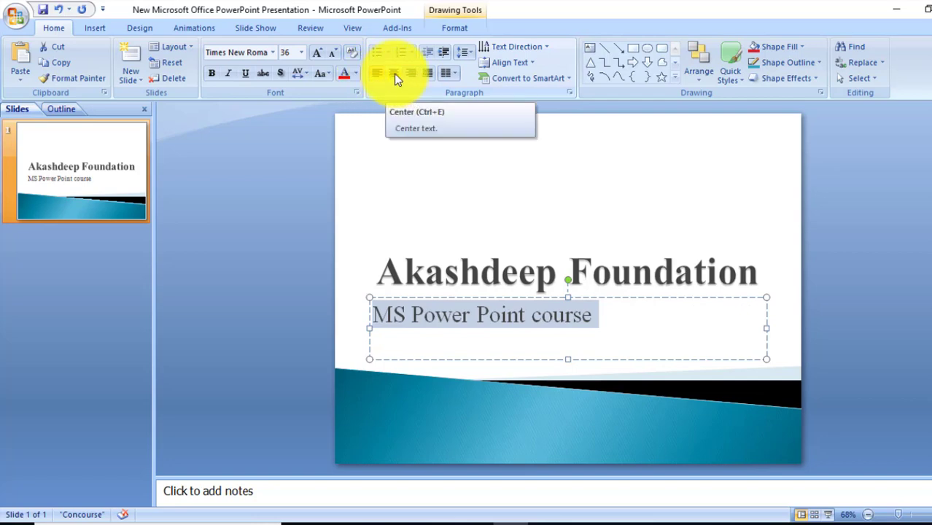
click(394, 75)
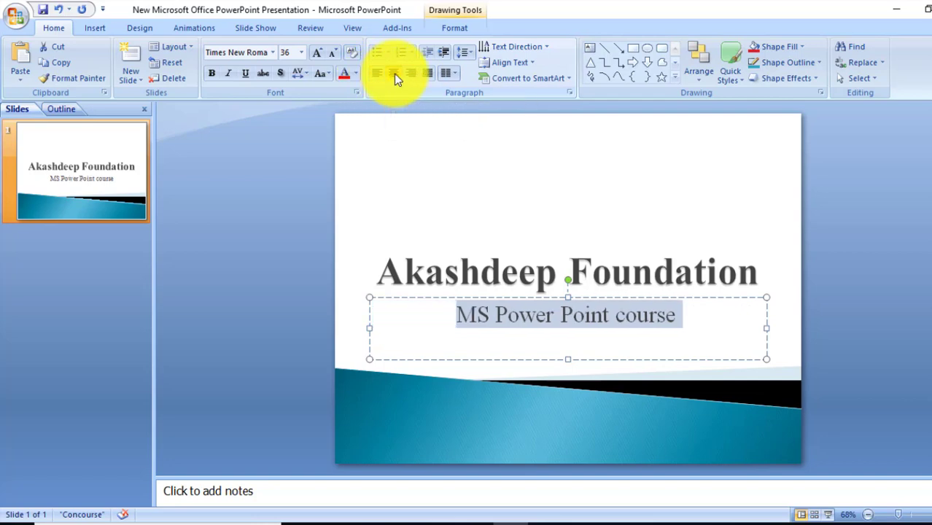
click(480, 280)
click(535, 329)
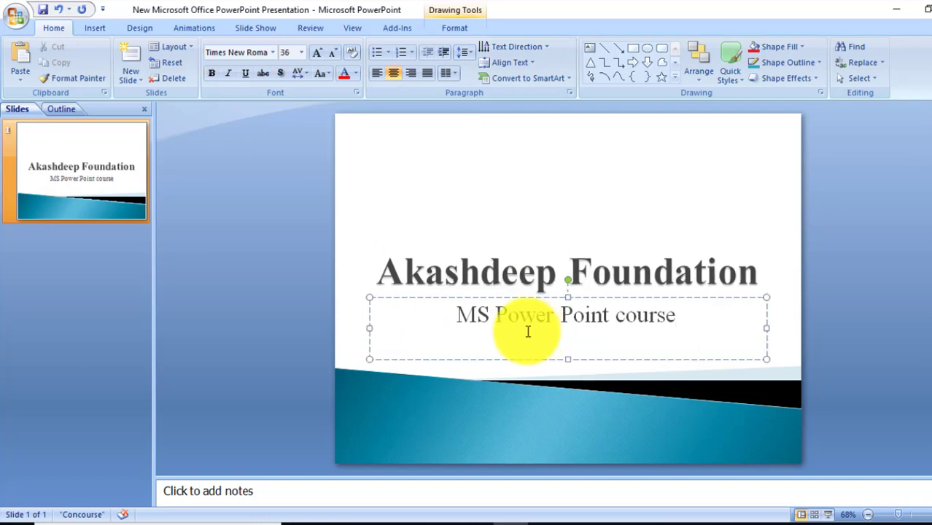
click(500, 272)
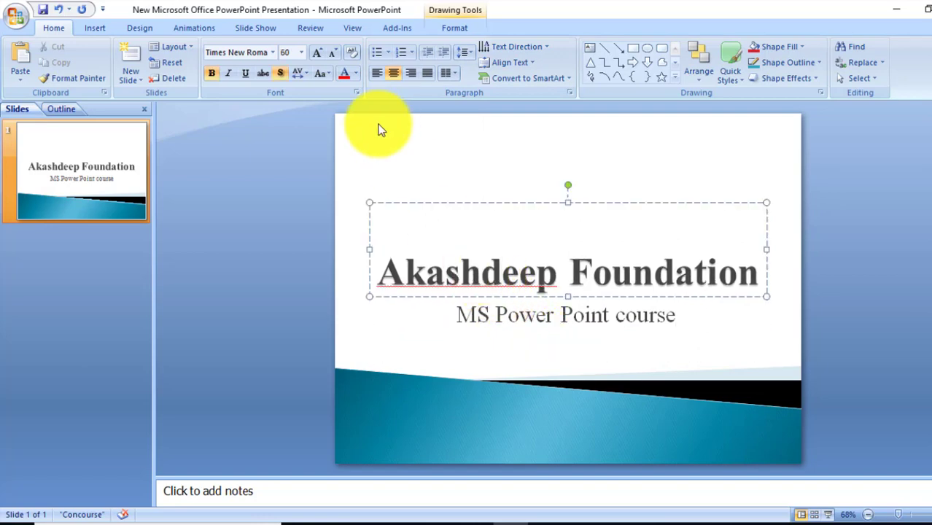
Color 'Akashdeep' orange and 'Foundation' green in the title.
click(353, 72)
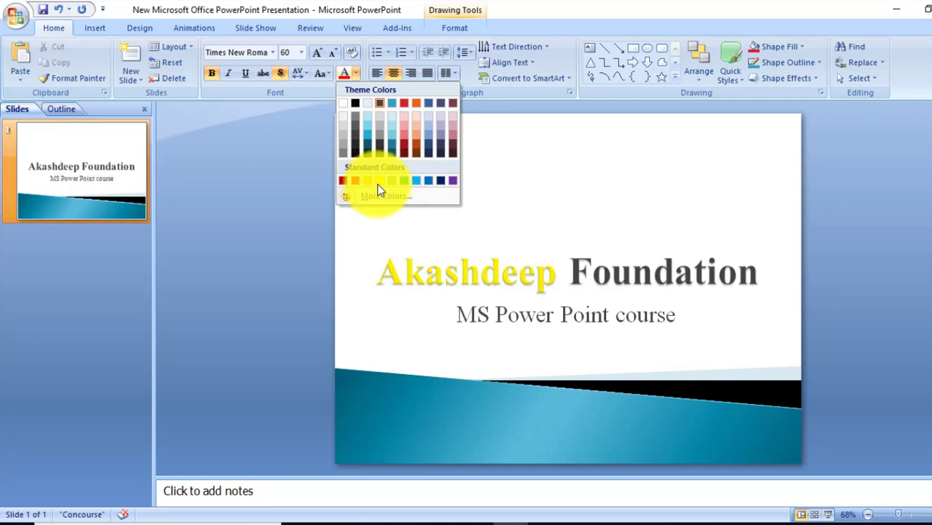
click(415, 103)
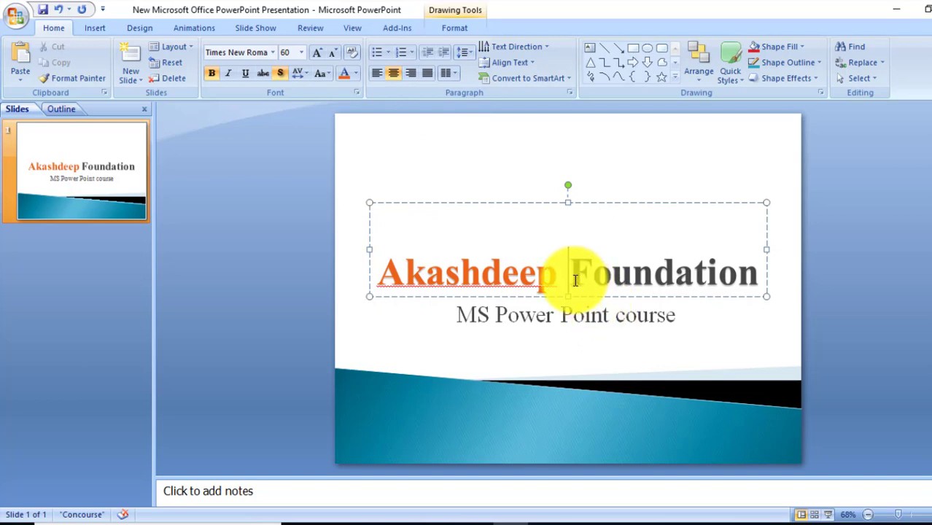
drag(575, 280, 757, 281)
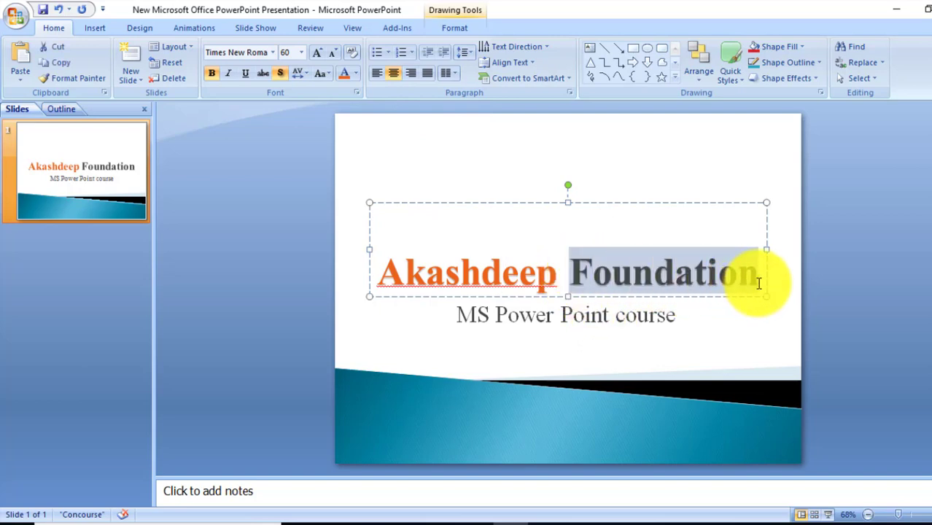
click(354, 78)
click(405, 181)
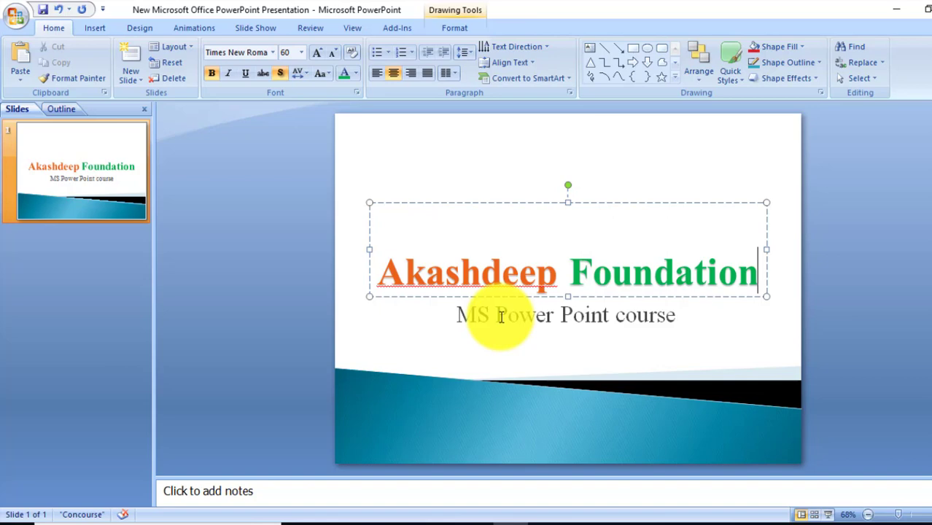
click(578, 315)
click(417, 264)
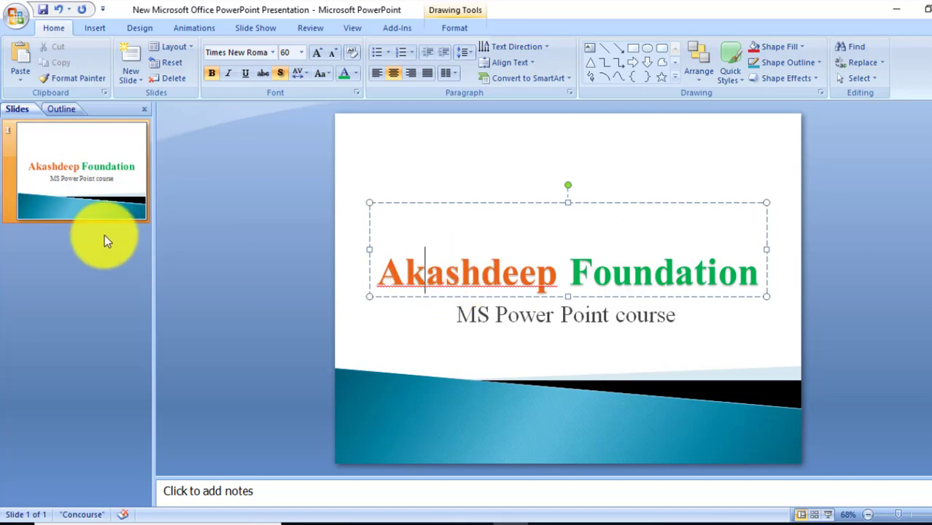
Insert a Title and Content slide after the title slide, then return to slide 1.
click(534, 272)
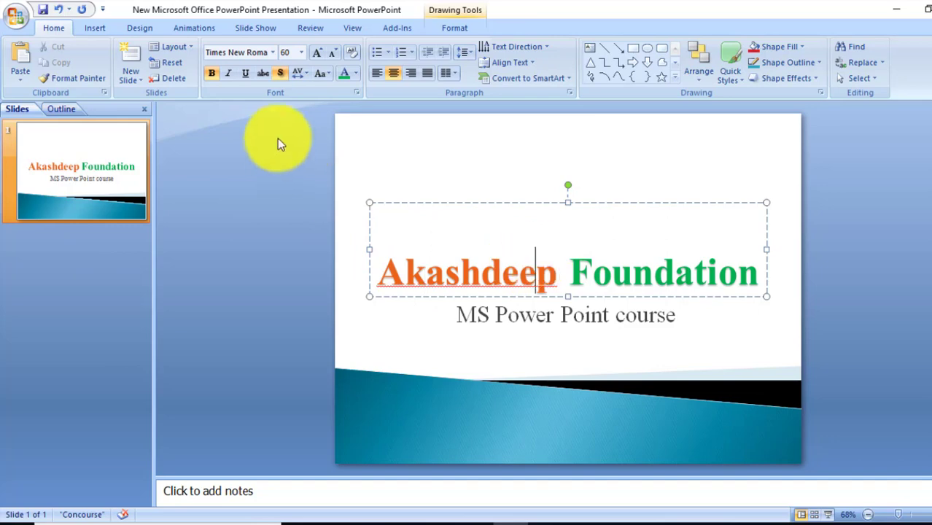
click(140, 78)
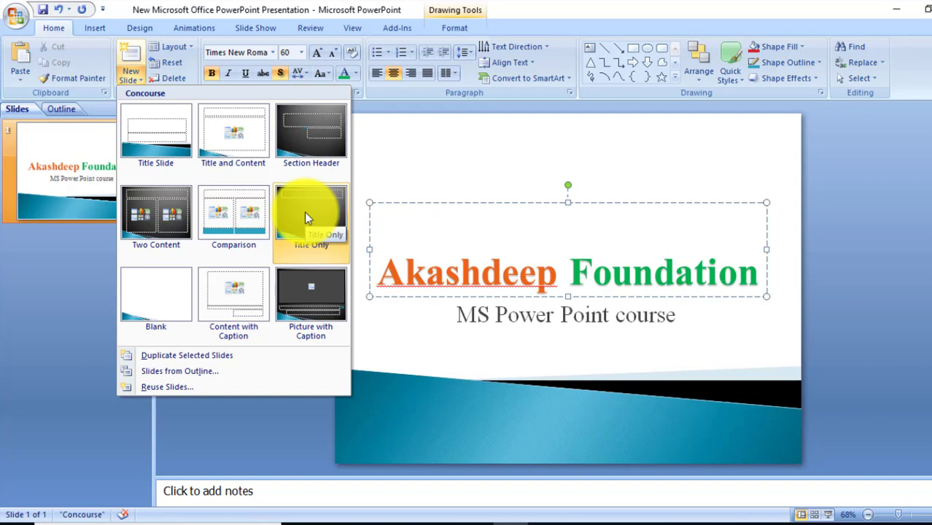
click(251, 130)
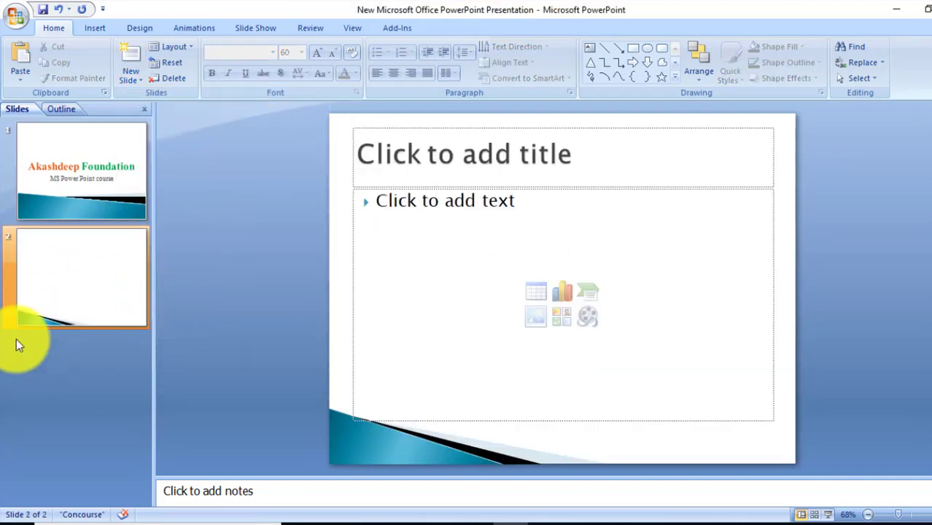
scroll(511, 248, up, 2)
click(530, 271)
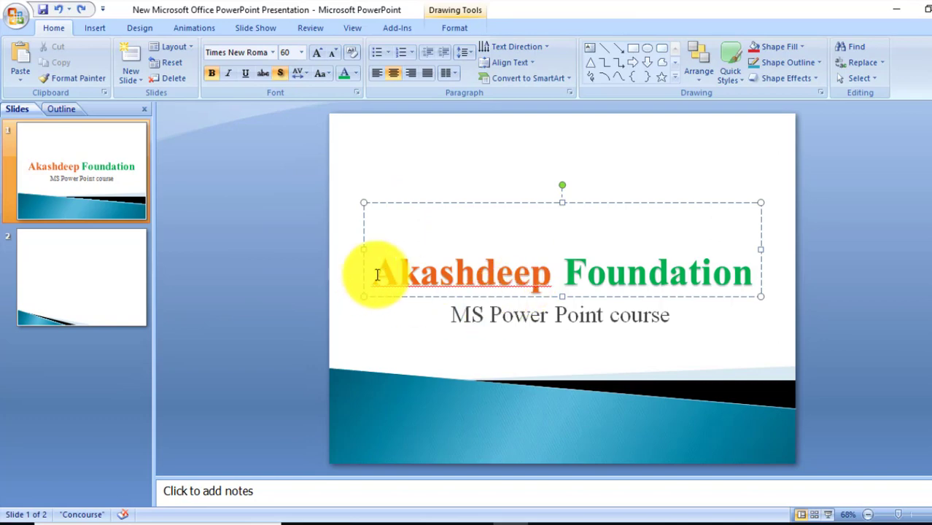
Delete and re-paste the two-colour title on slide 1, copy it, and switch to slide 2.
drag(398, 270, 452, 270)
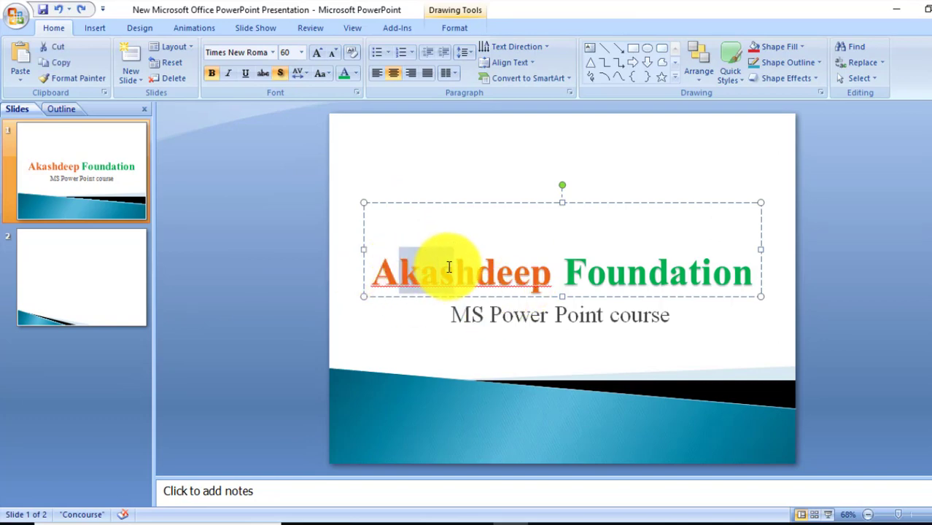
click(386, 271)
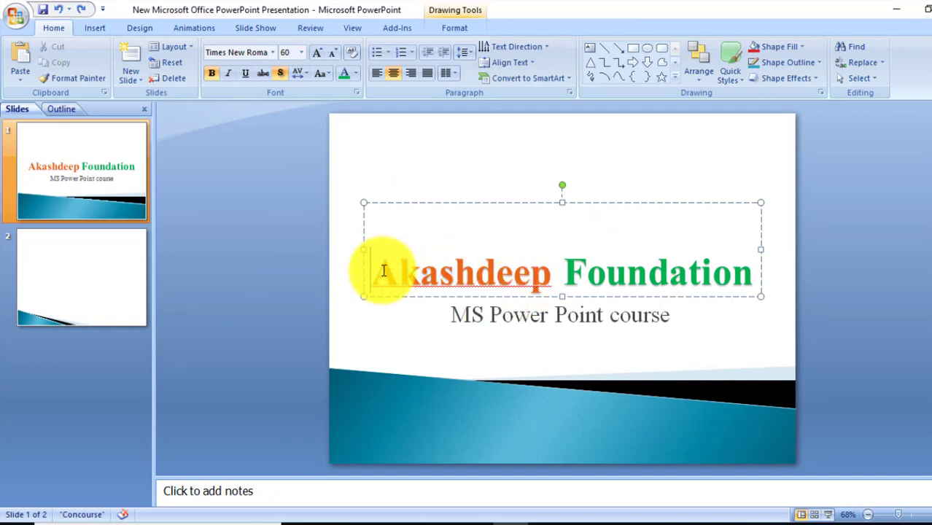
drag(378, 270, 732, 281)
key(ctrl+c)
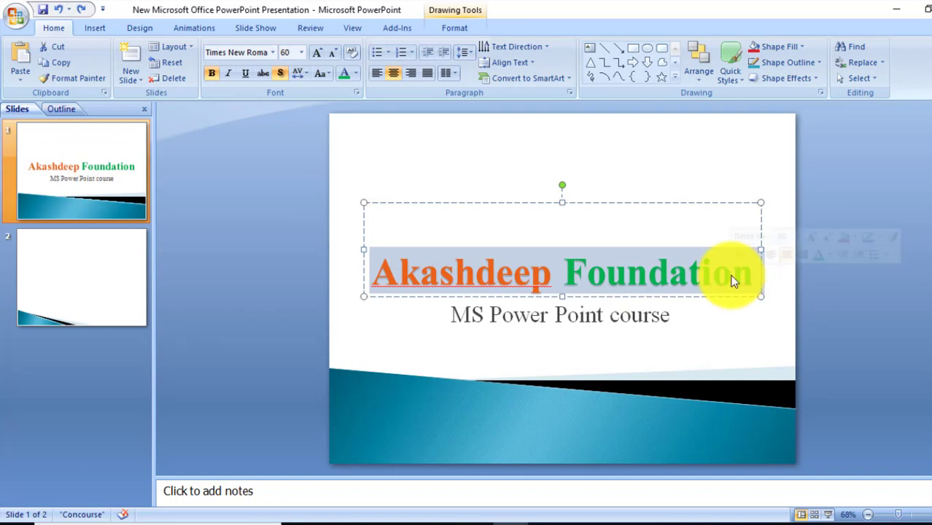
key(Delete)
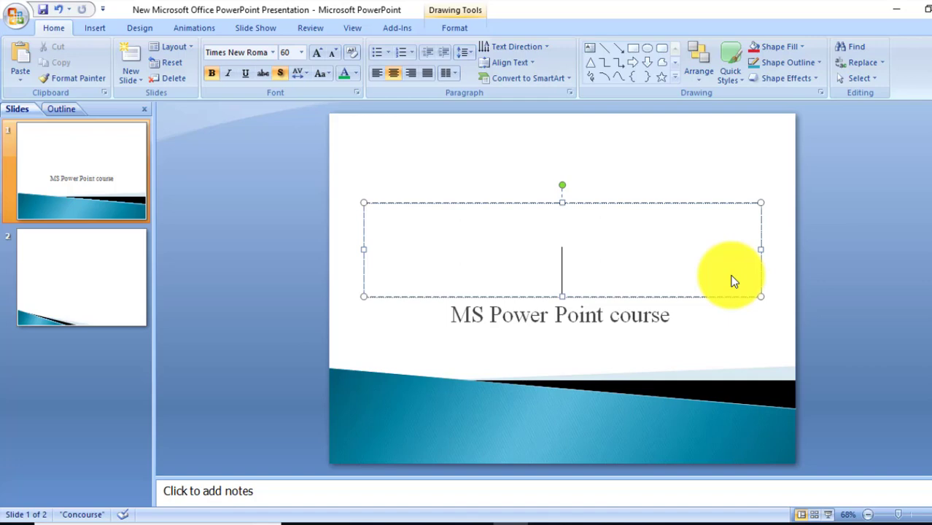
key(ctrl+v)
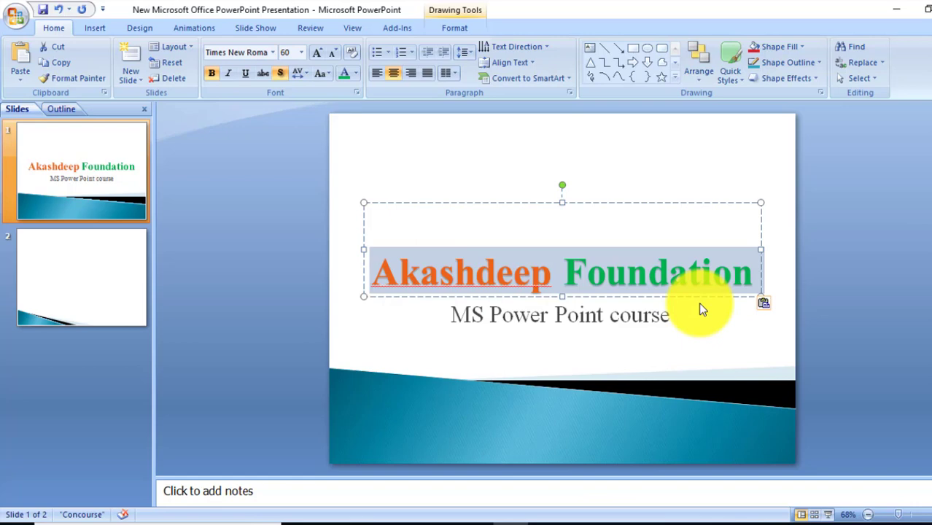
click(60, 65)
click(92, 269)
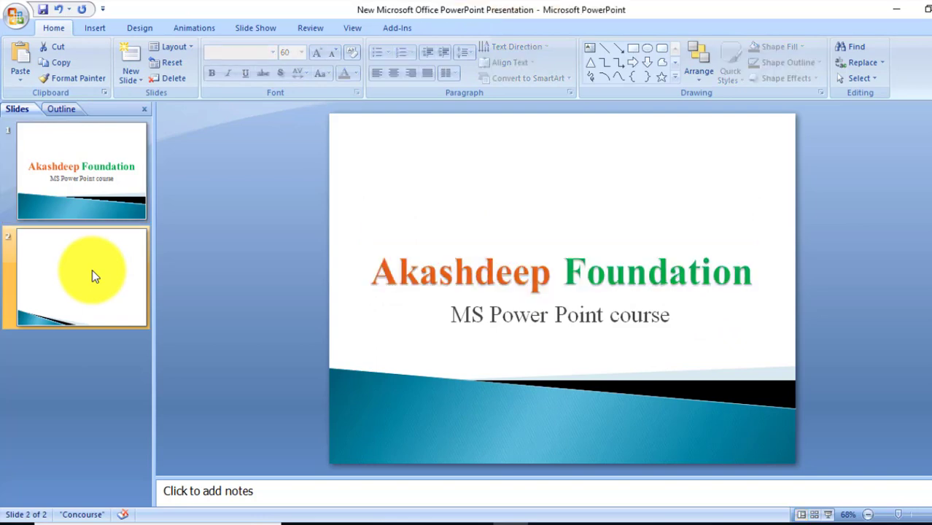
Paste the copied title into slide 2, erase it again, and return to slide 1.
click(531, 149)
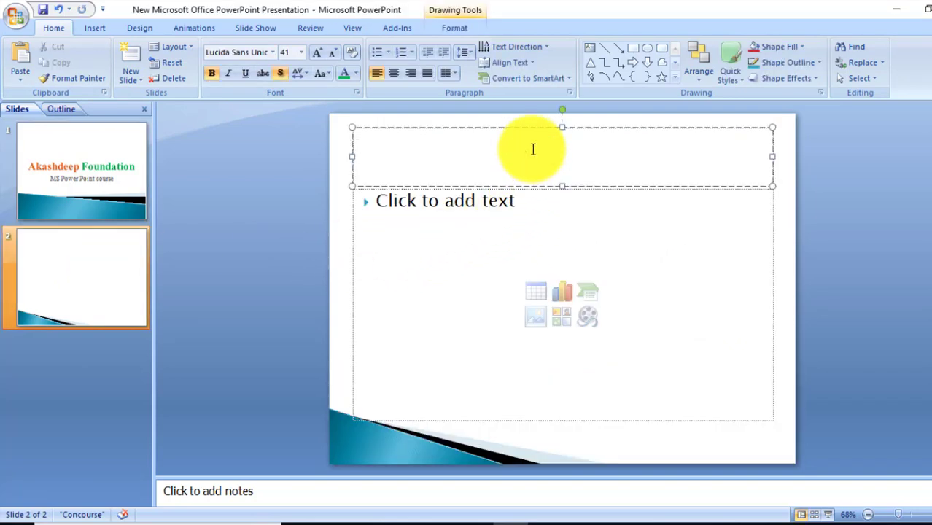
key(ctrl+v)
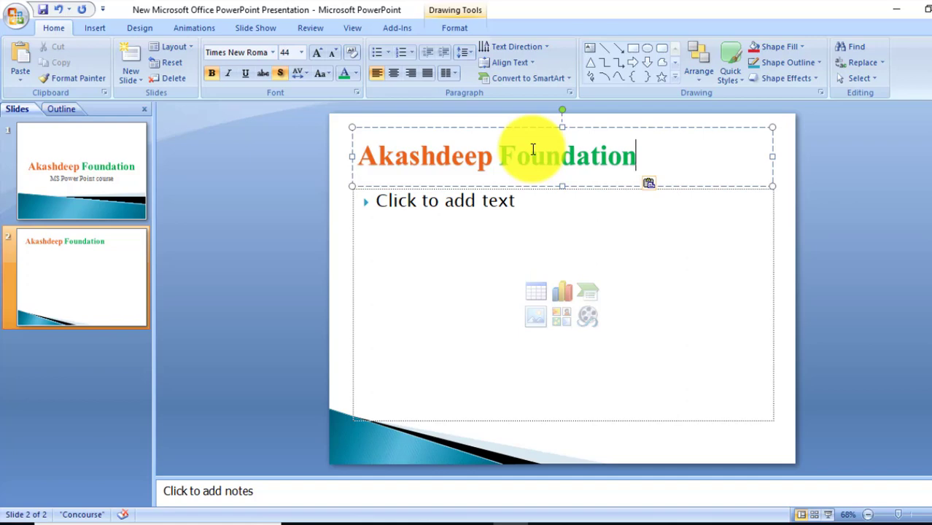
key(BackSpace)
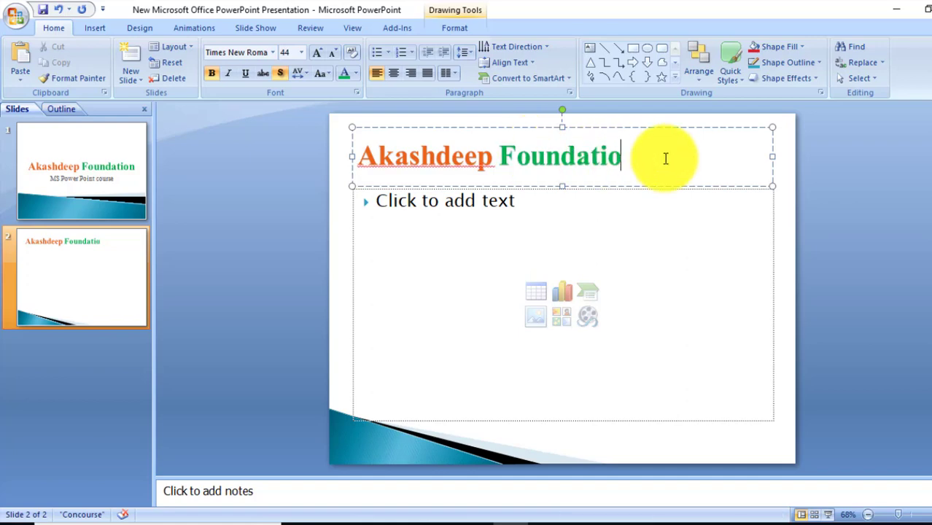
key(BackSpace)
key(BackSpace)
key(BackSpace)
key(BackSpace)
key(BackSpace)
key(BackSpace)
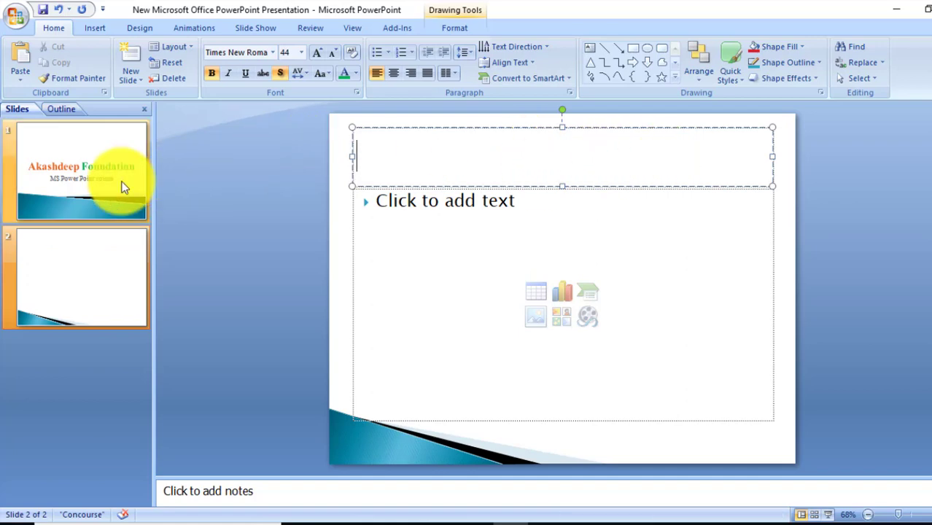
click(122, 187)
Copy the Akashdeep Foundation title slide and paste it after blank slide 2.
right_click(114, 178)
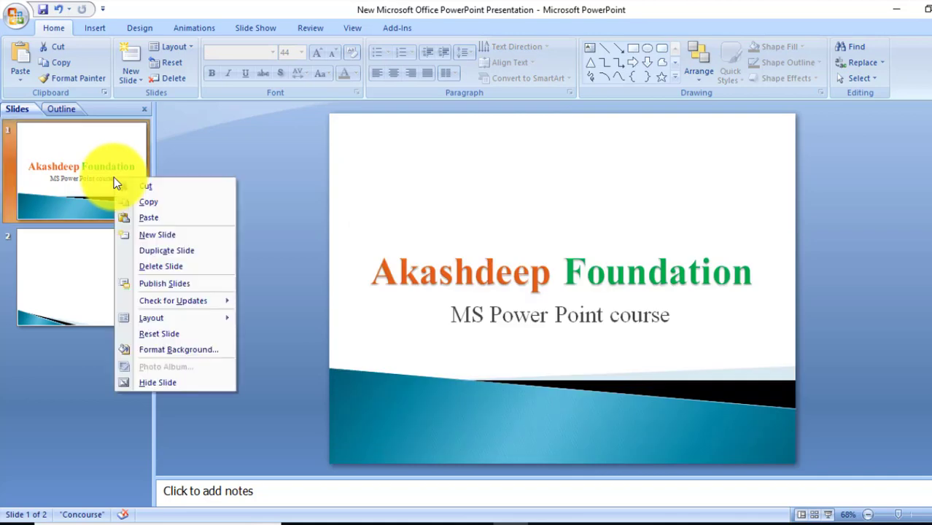
click(142, 207)
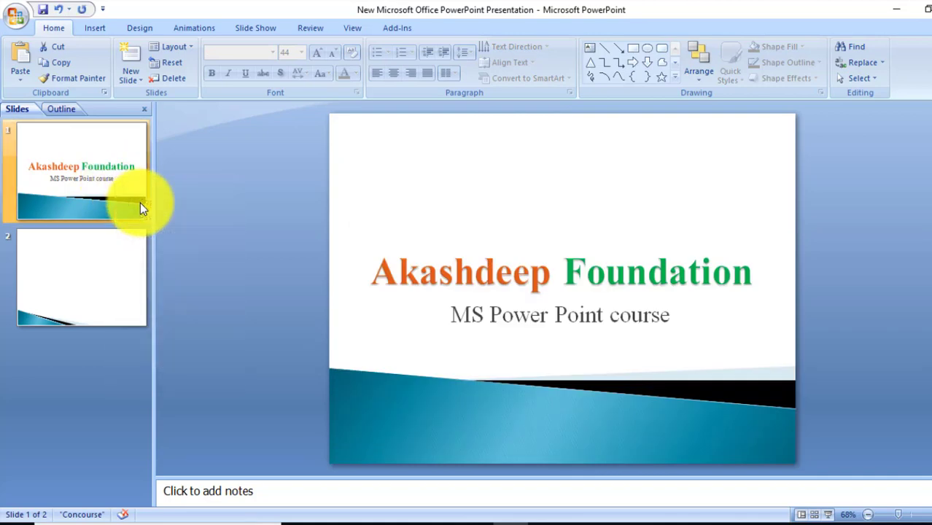
click(110, 255)
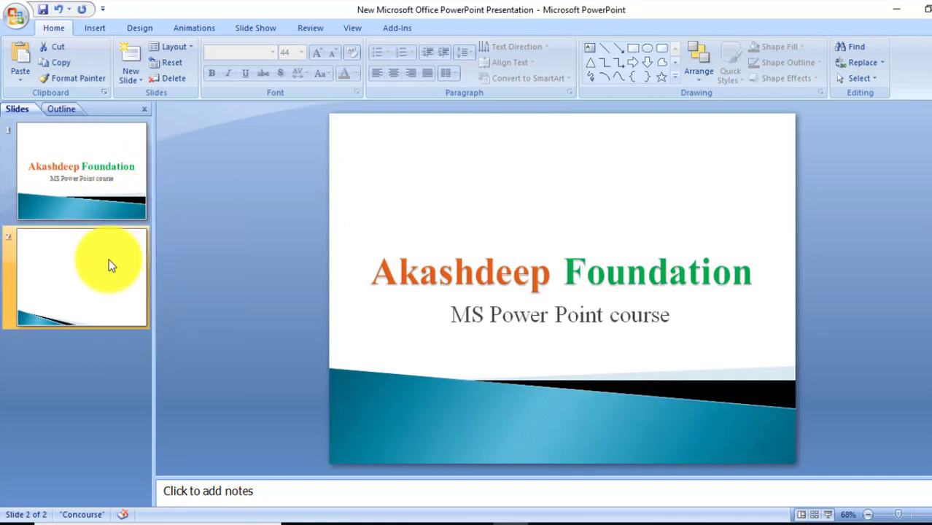
key(ctrl+v)
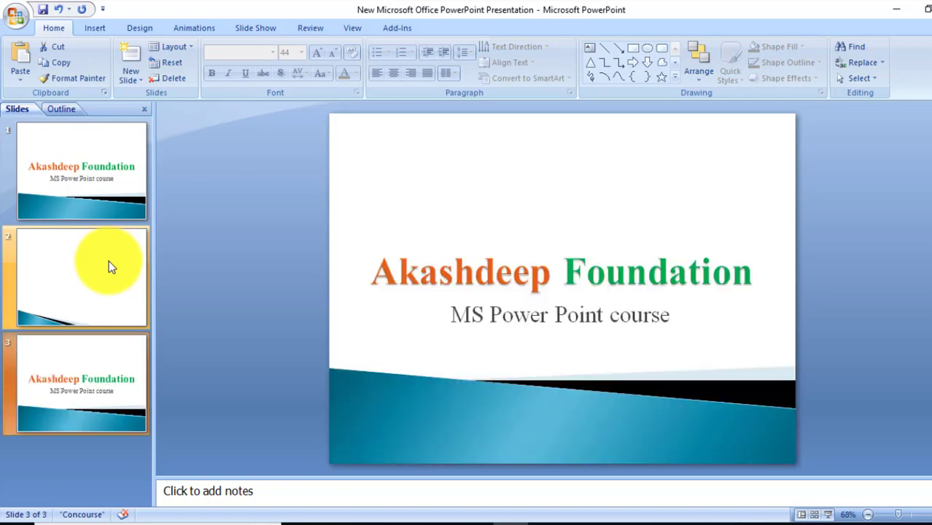
Review slides 2 and 3, then return to slide 1 and select all slides.
click(100, 318)
click(77, 381)
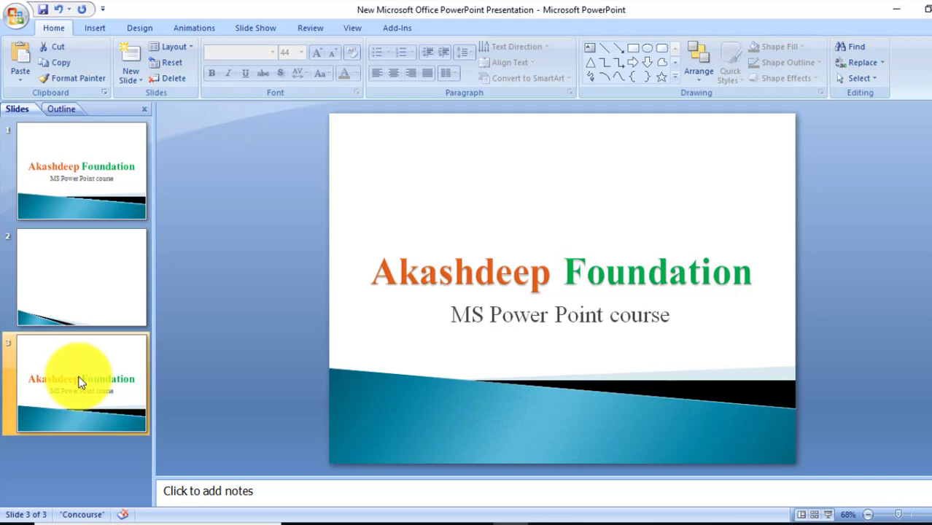
click(66, 160)
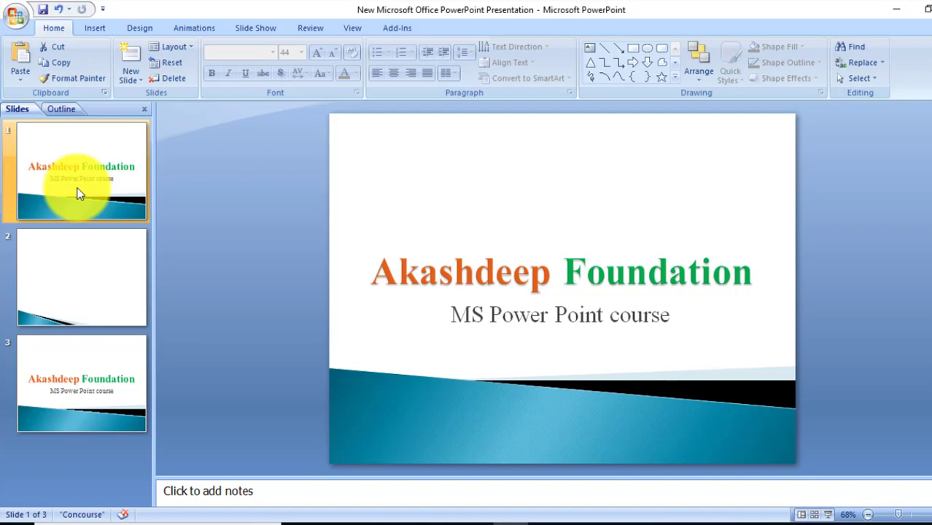
key(ctrl+a)
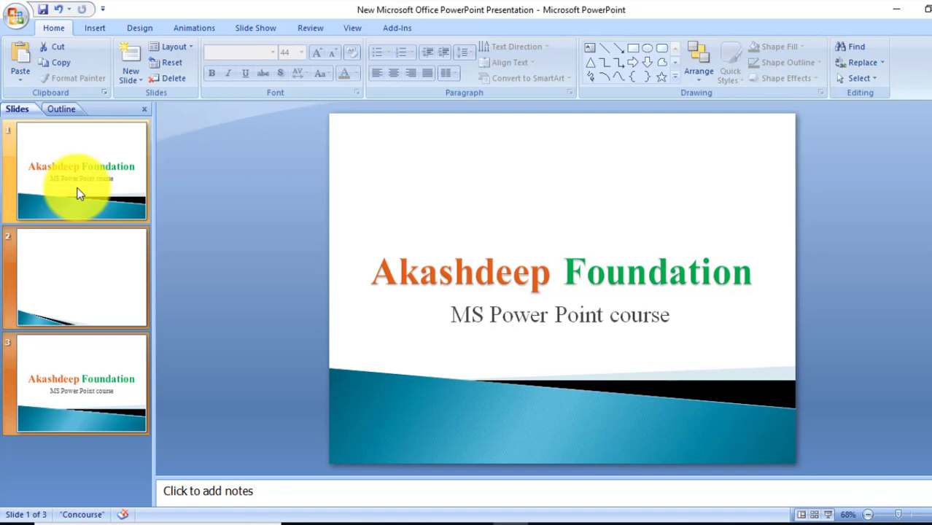
Copy all three slides and paste them after slide 3, making six slides.
right_click(80, 193)
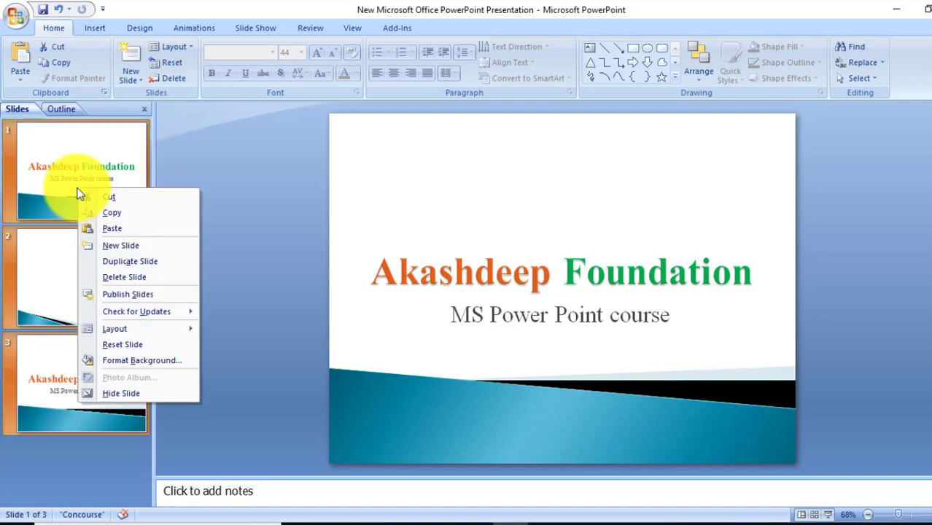
click(110, 216)
click(100, 401)
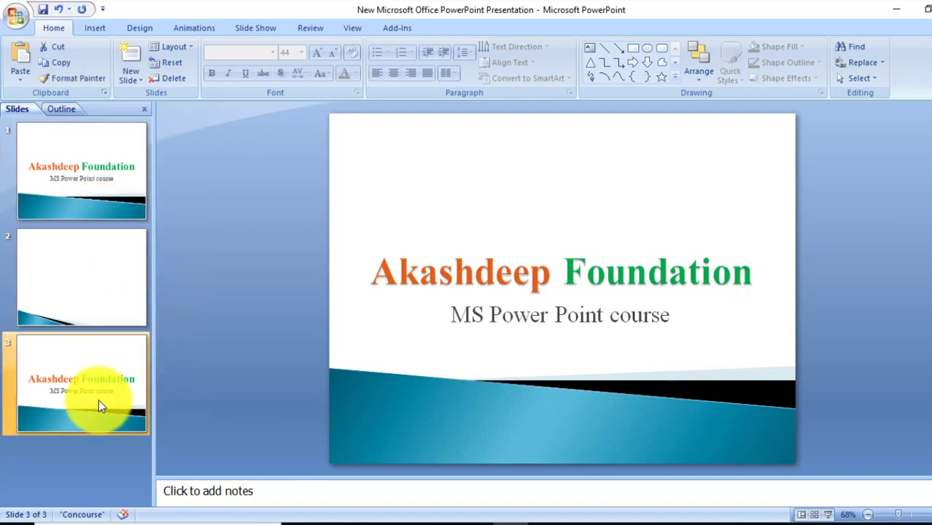
right_click(99, 399)
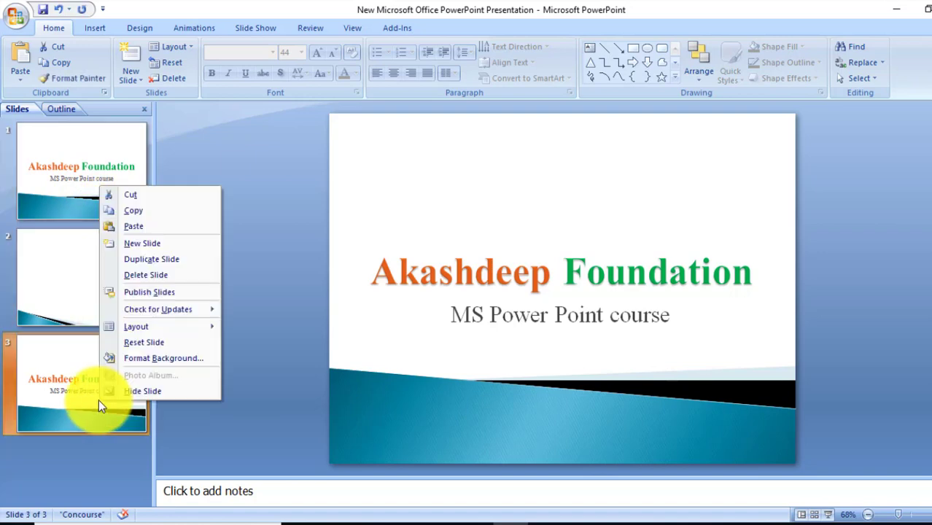
click(126, 226)
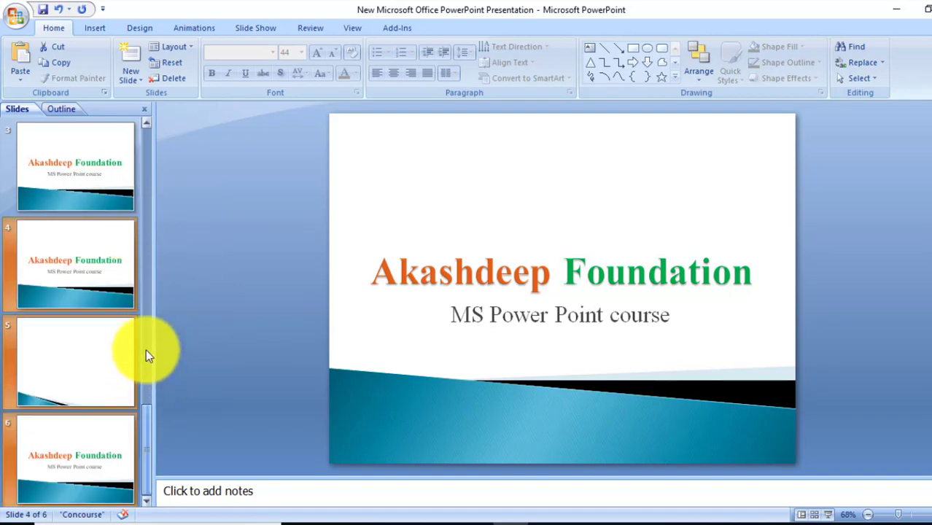
click(143, 157)
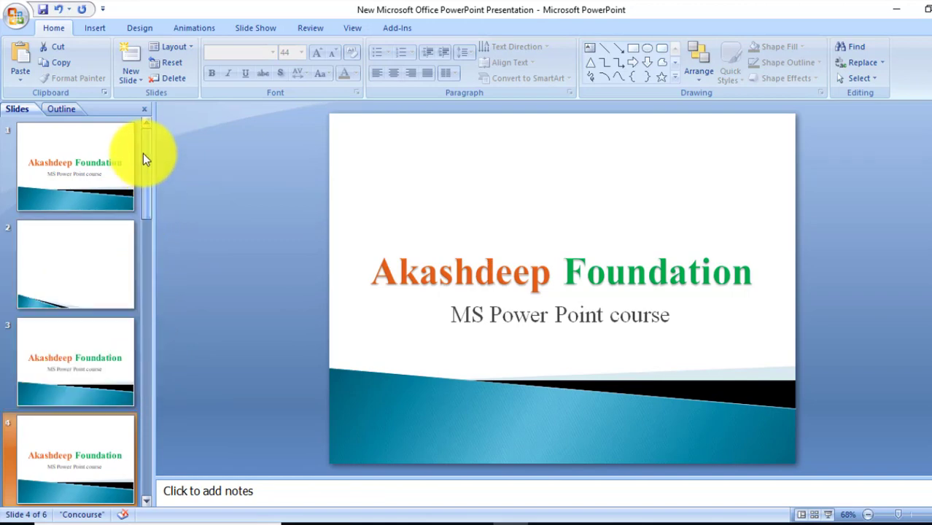
Return to slide 1 and bring up the Office button's file commands.
click(82, 160)
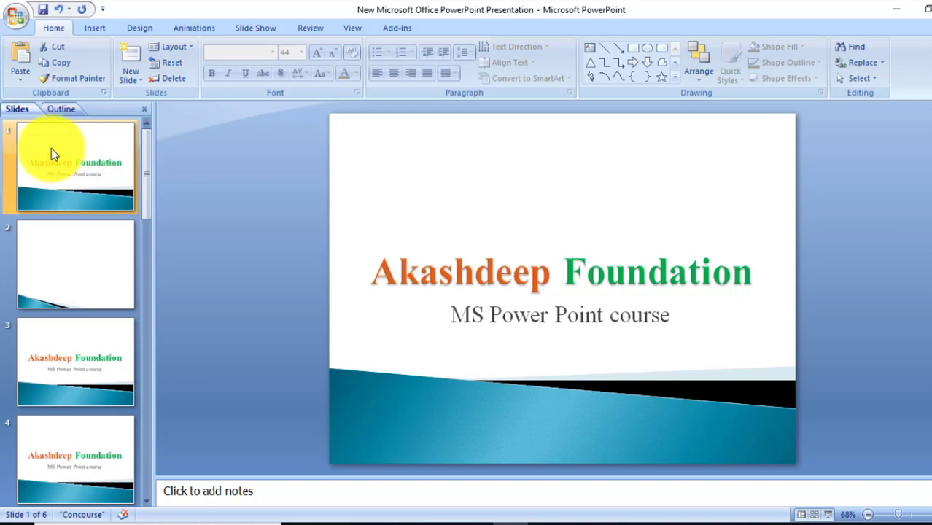
click(20, 18)
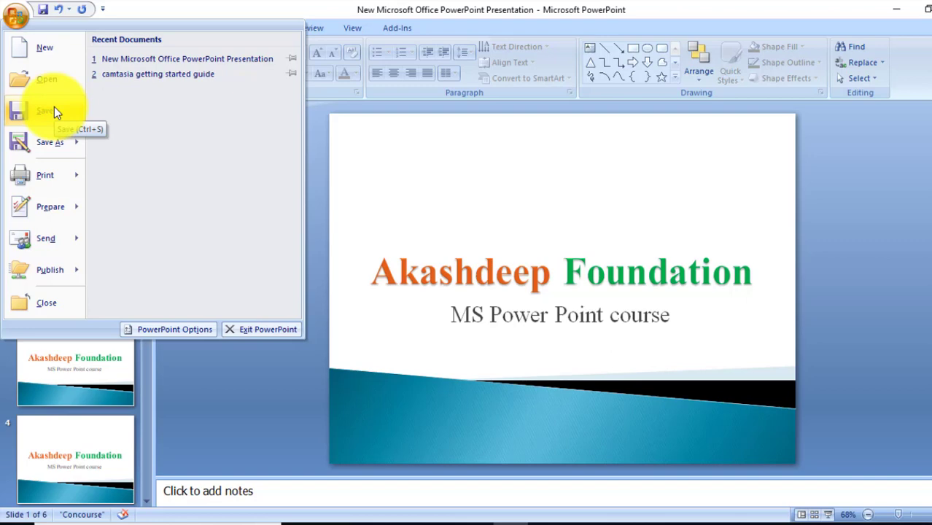
Dismiss the Office menu without choosing a Save As option.
mouse_move(64, 143)
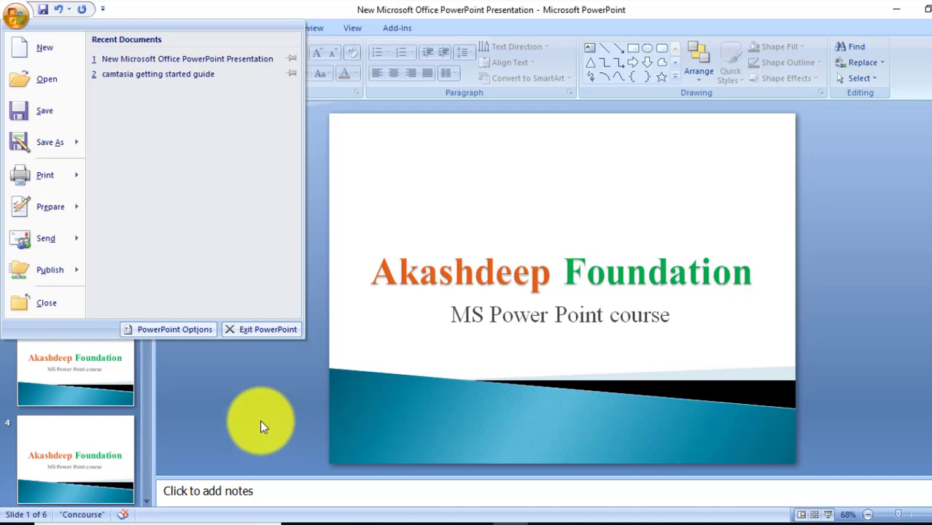
click(261, 424)
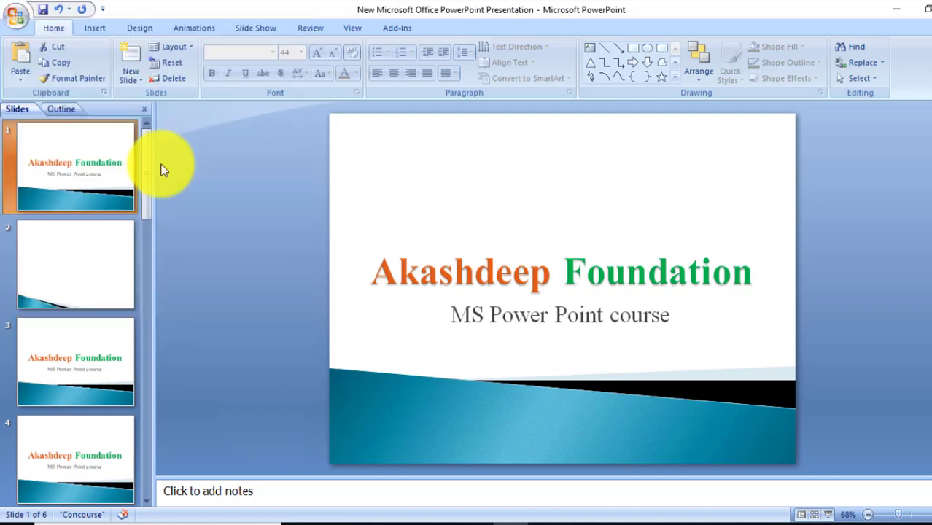
Save the six-slide presentation and display the blank slide 5.
click(43, 10)
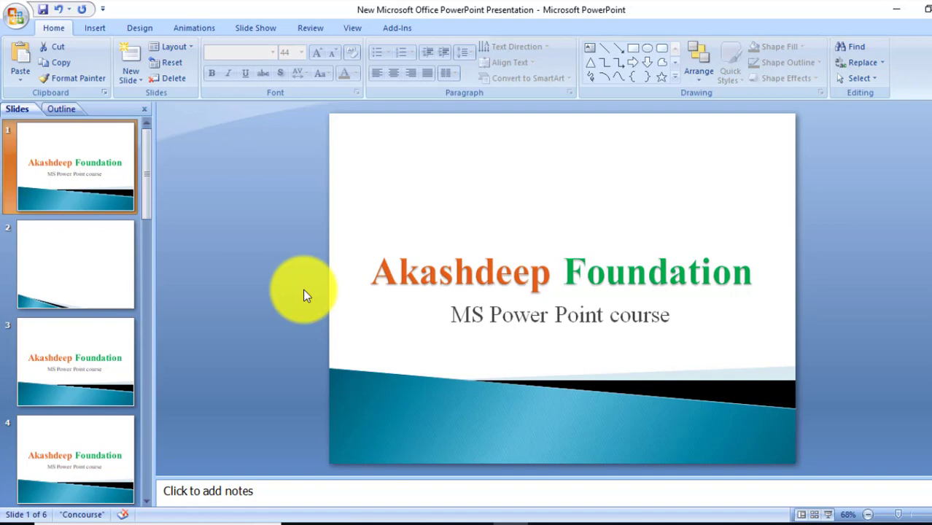
scroll(70, 252, down, 5)
click(71, 252)
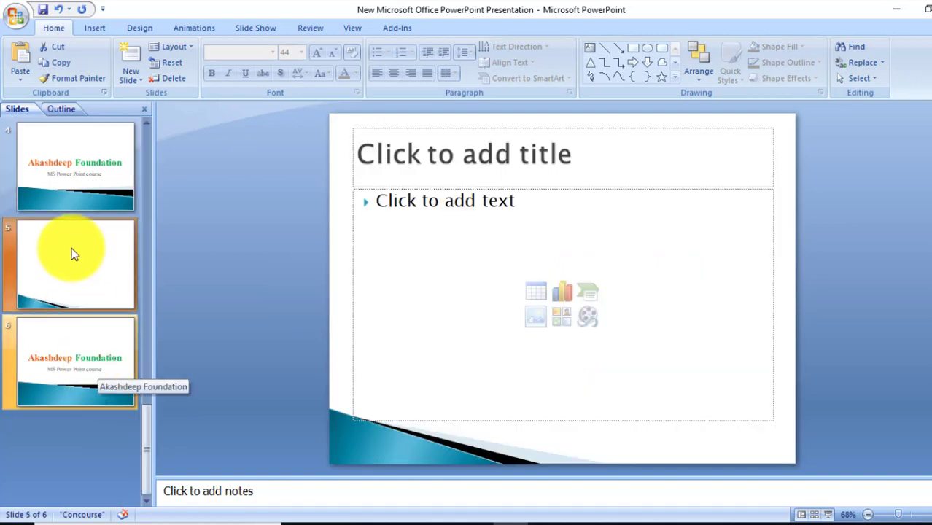
Delete slides 6 and 5 from the presentation.
click(78, 368)
click(82, 286)
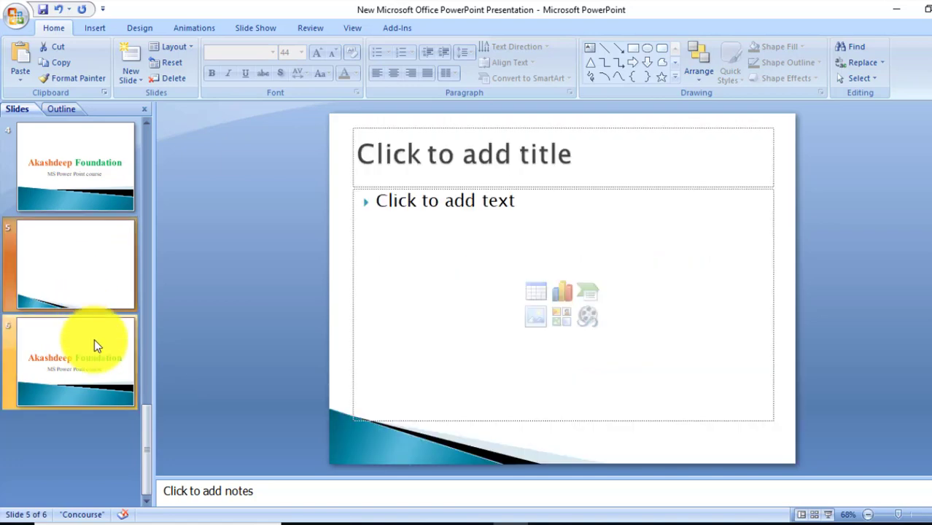
right_click(95, 343)
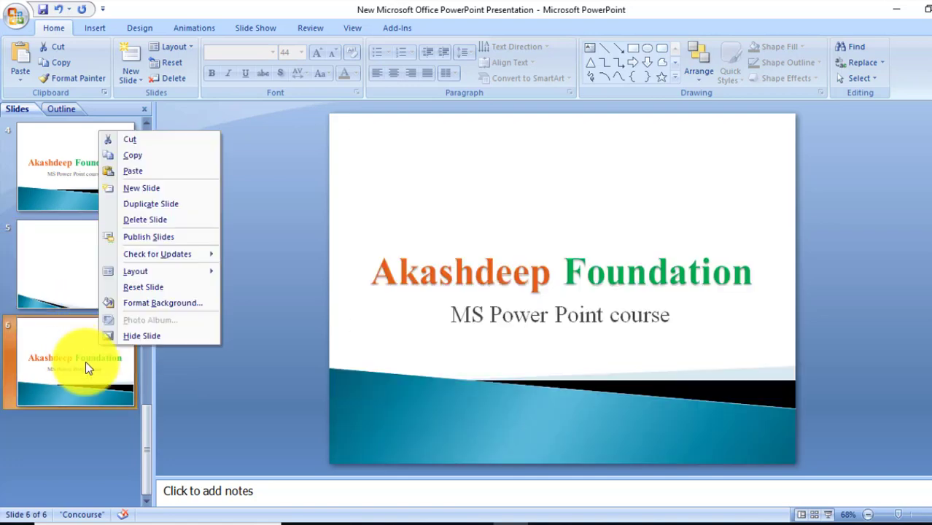
click(151, 222)
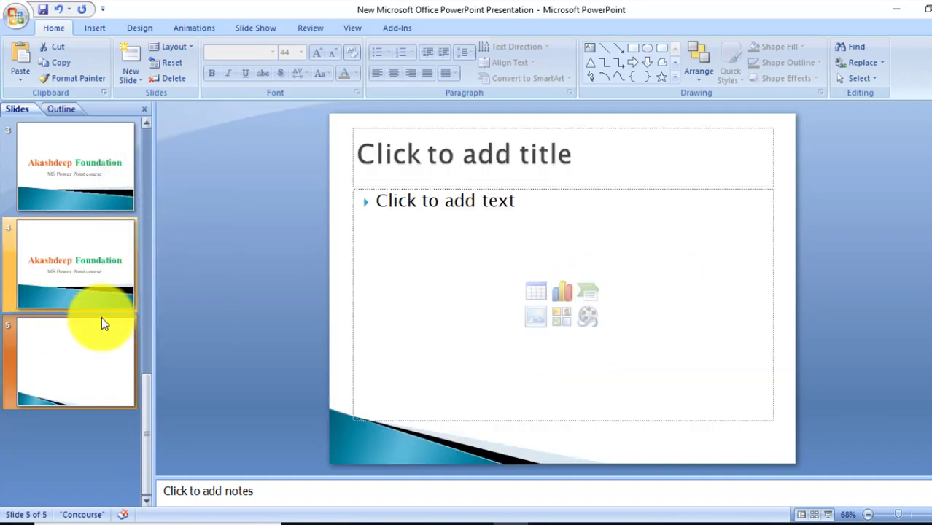
right_click(96, 318)
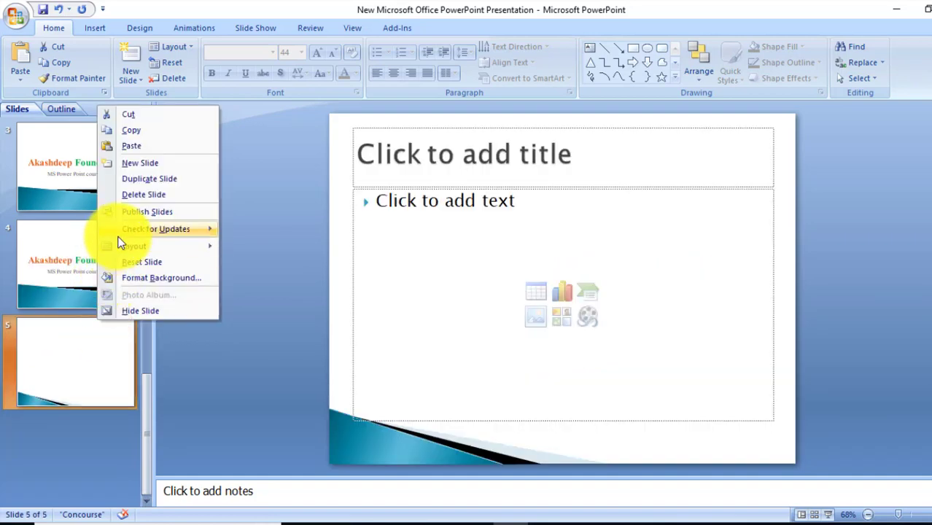
click(153, 193)
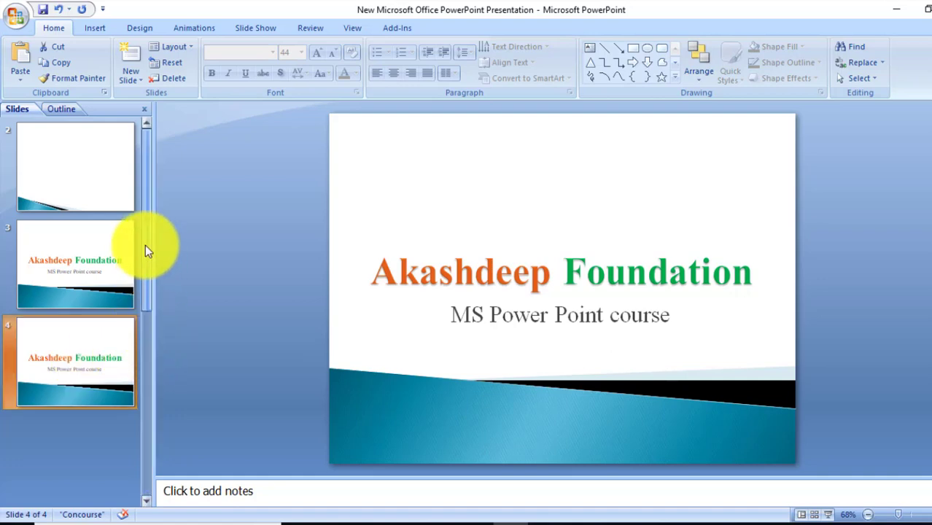
Select slides 2 through 4 in the Slides pane.
click(143, 223)
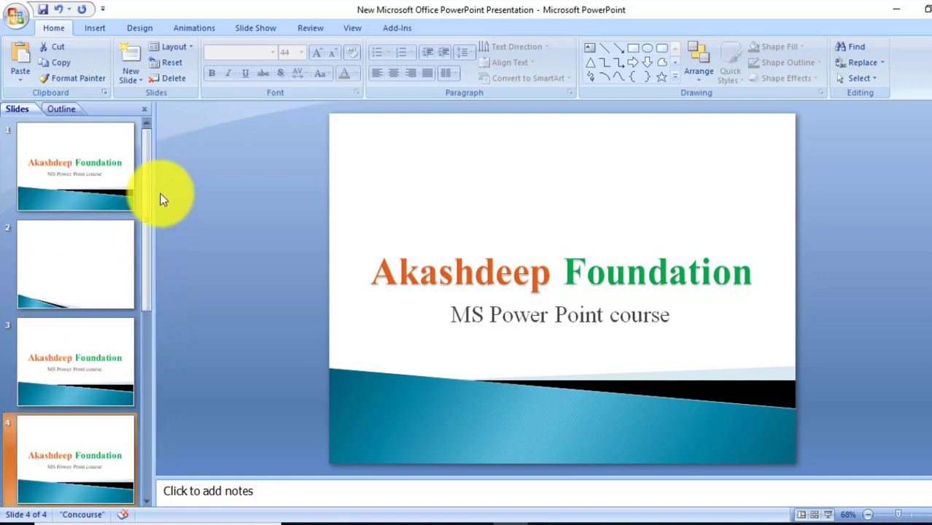
click(93, 285)
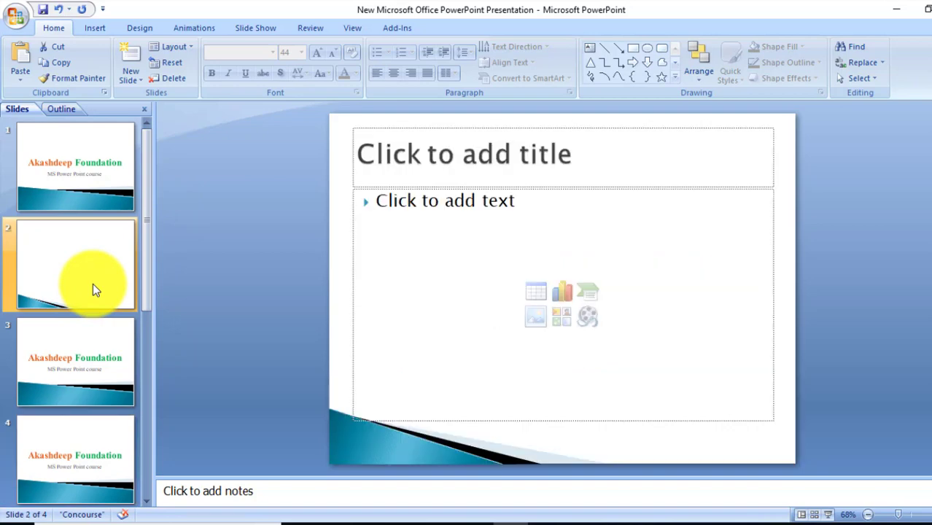
key(shift+Down)
key(shift+Down)
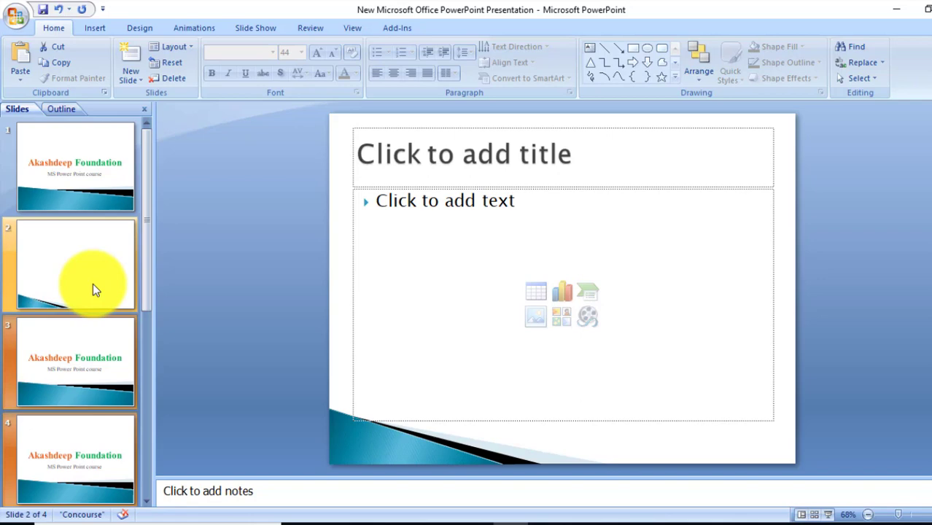
Delete the selected slides 2 to 4, keeping only the Akashdeep Foundation slide.
right_click(64, 339)
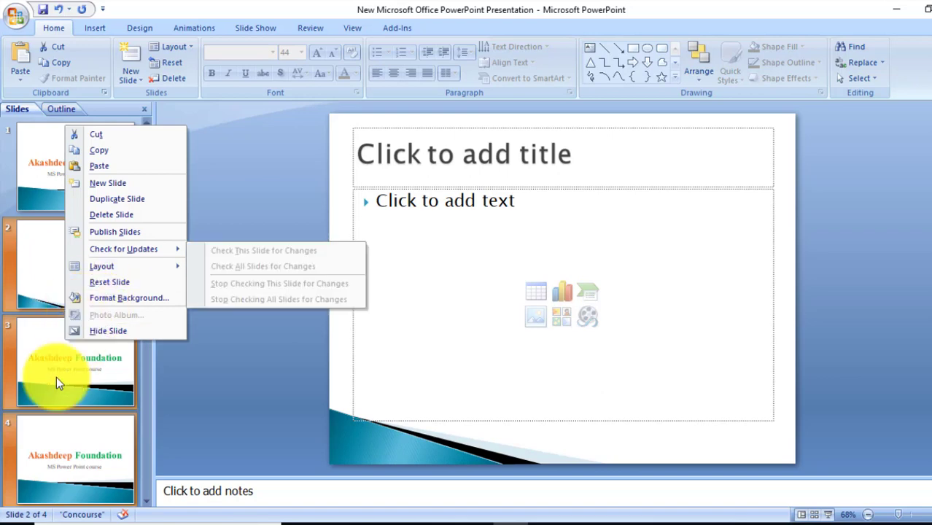
click(114, 217)
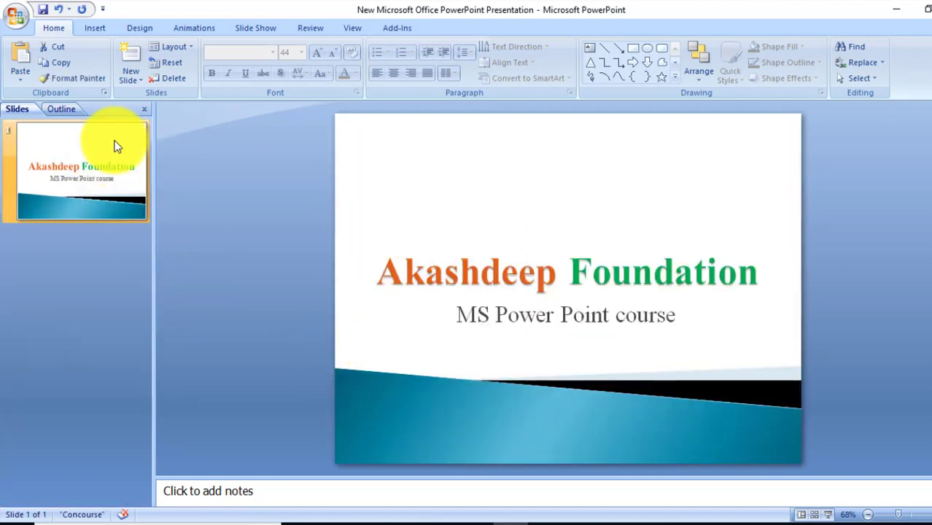